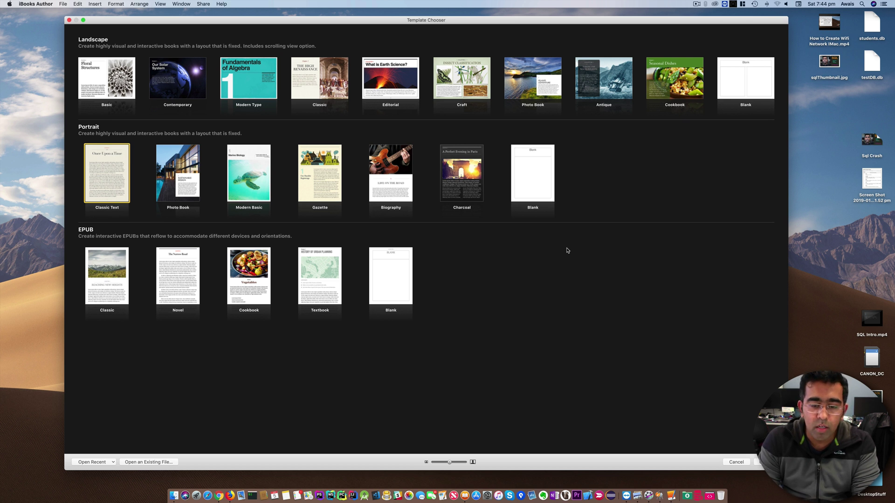
# Switch to the App Store, find iBooks Author with the search "ibooks author", view its product page, and close the store
pyautogui.click(476, 496)
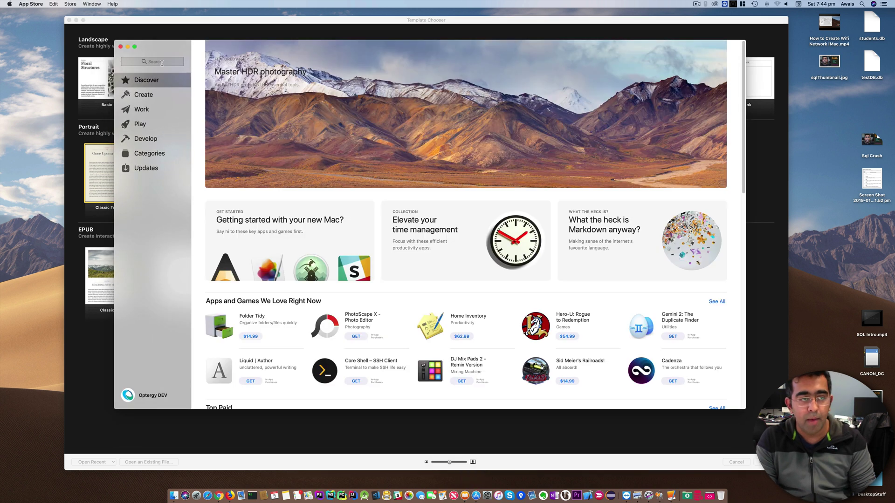
pyautogui.click(162, 62)
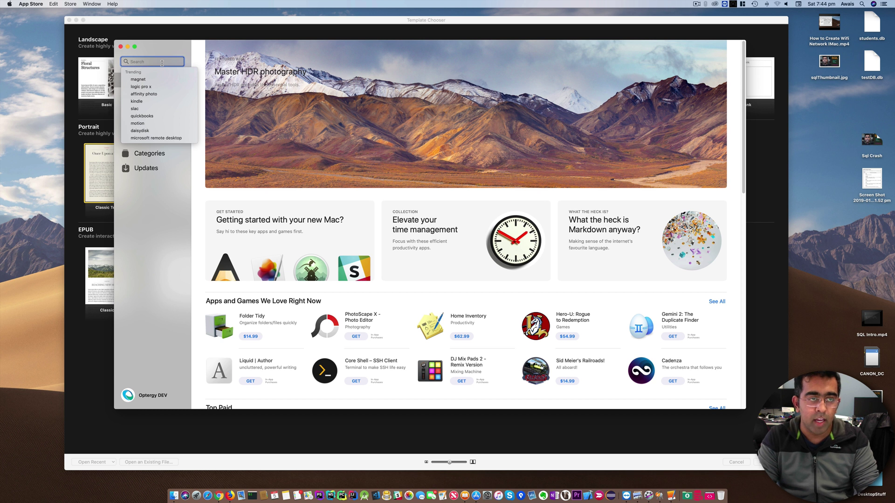
pyautogui.write('ibook')
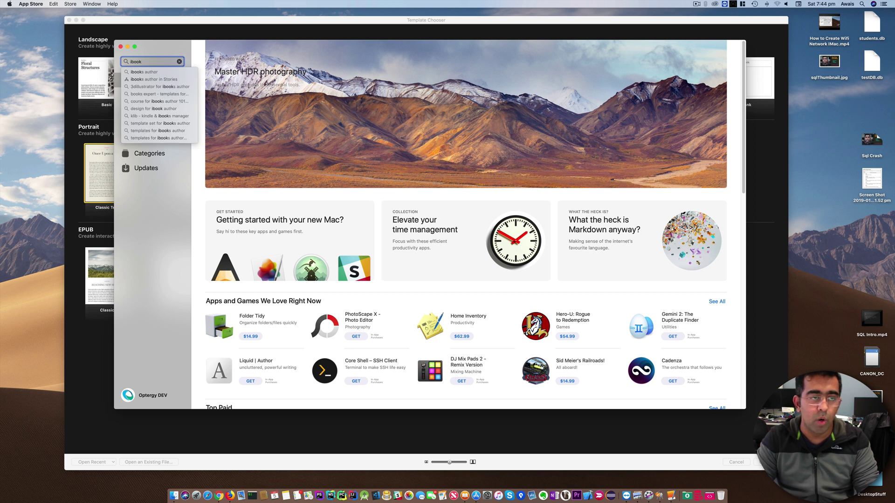
pyautogui.press('Down')
pyautogui.press('Return')
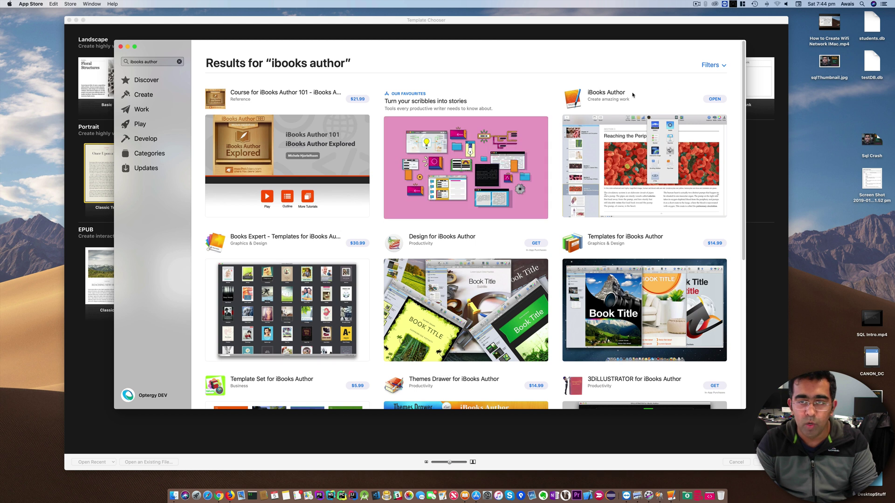
pyautogui.click(612, 98)
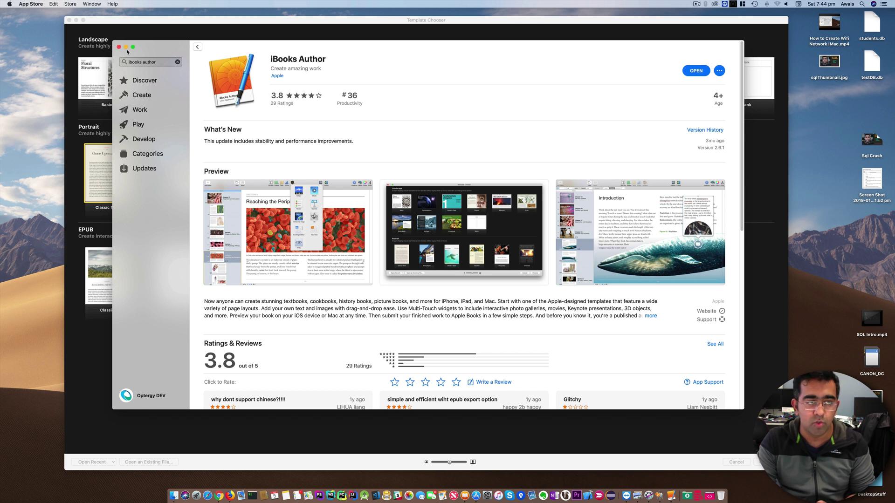
pyautogui.click(120, 47)
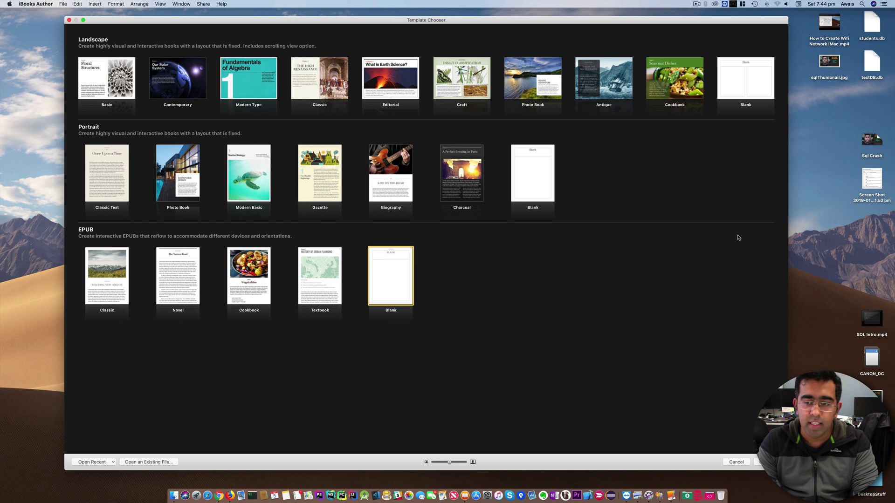
# Create a new book from the Portrait Classic Text template and enlarge its window to fill the screen
pyautogui.press('Up')
pyautogui.press('Down')
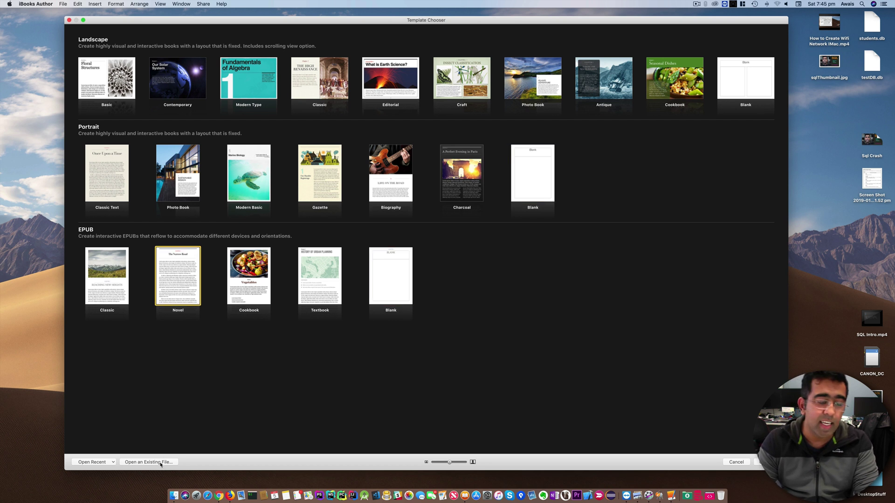
pyautogui.press('Right')
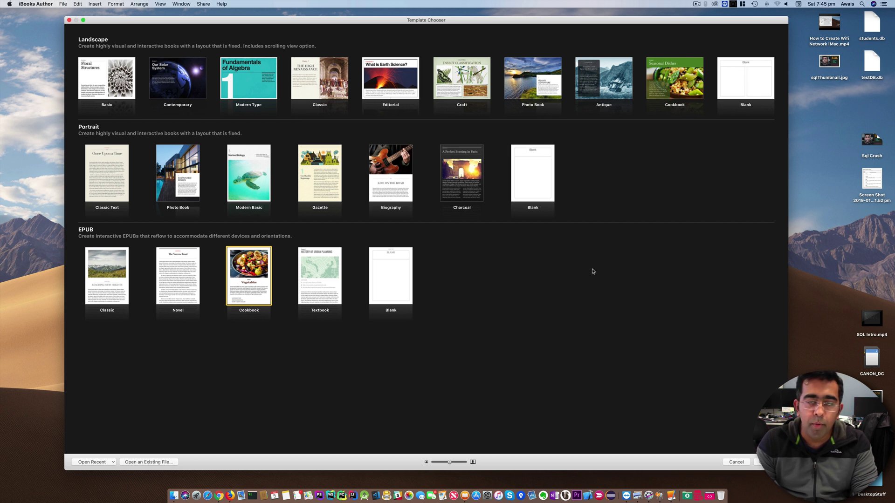
pyautogui.click(390, 272)
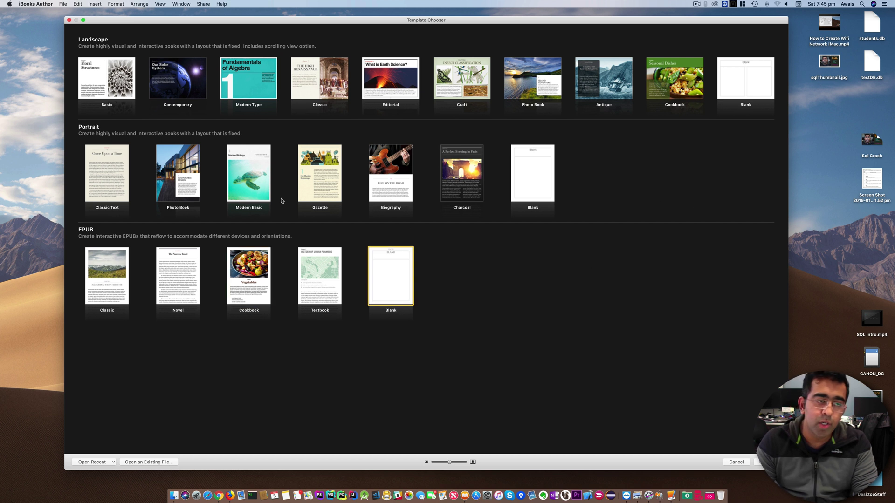
pyautogui.click(113, 179)
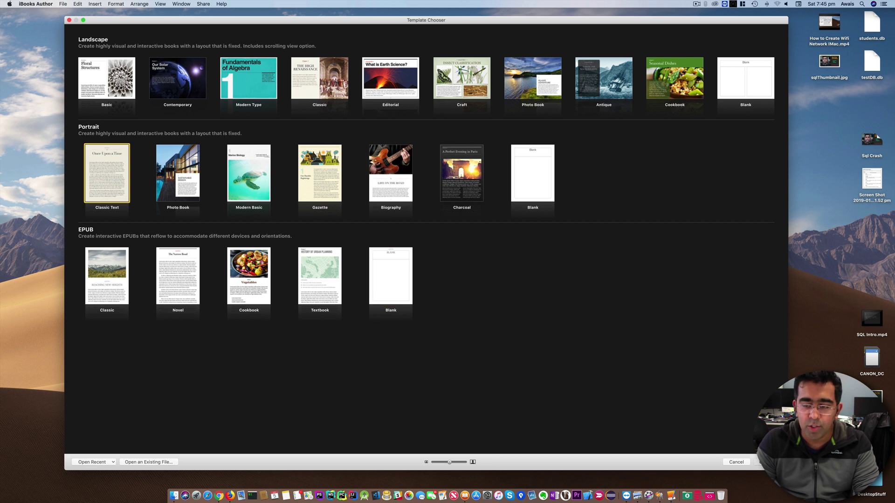
pyautogui.press('Return')
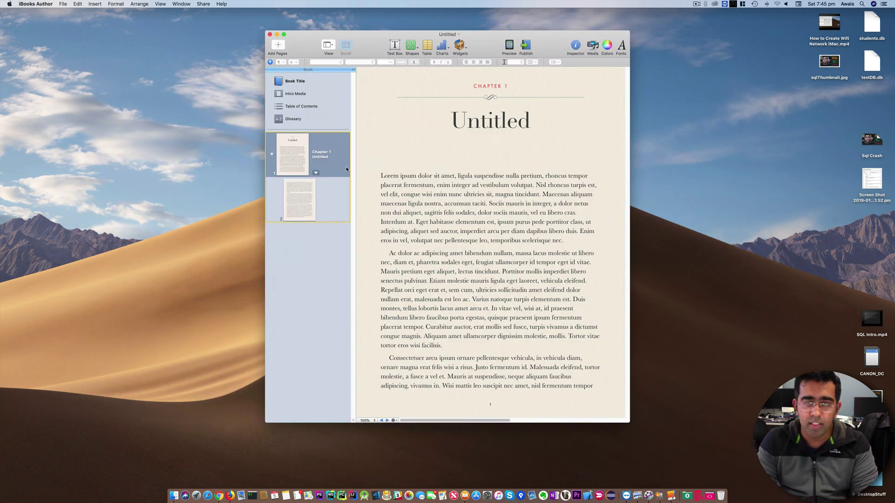
pyautogui.doubleClick(483, 38)
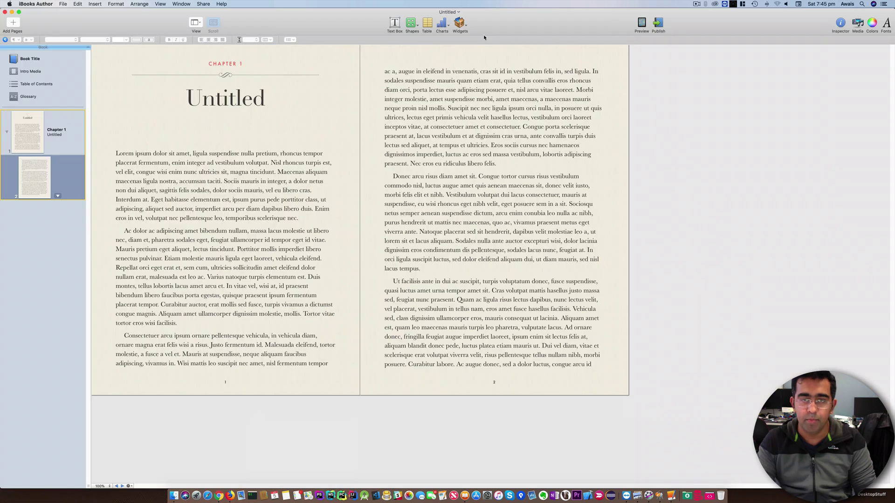
pyautogui.click(683, 122)
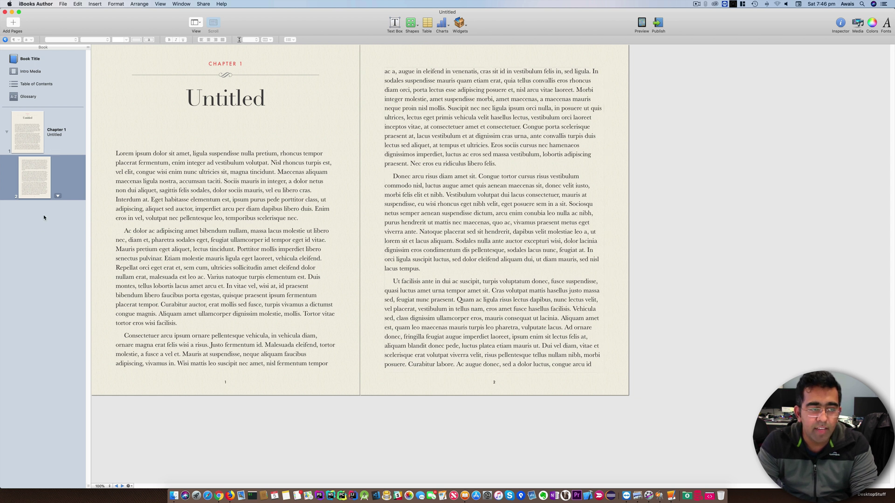
pyautogui.click(52, 140)
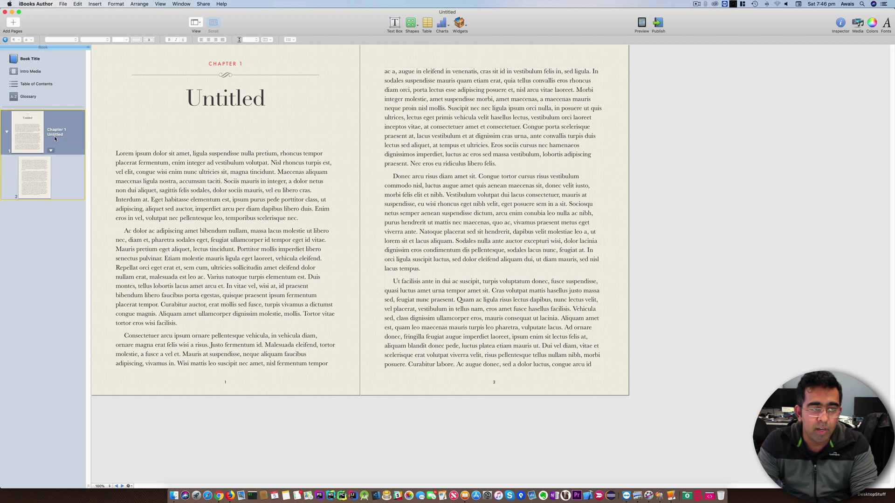
pyautogui.click(39, 188)
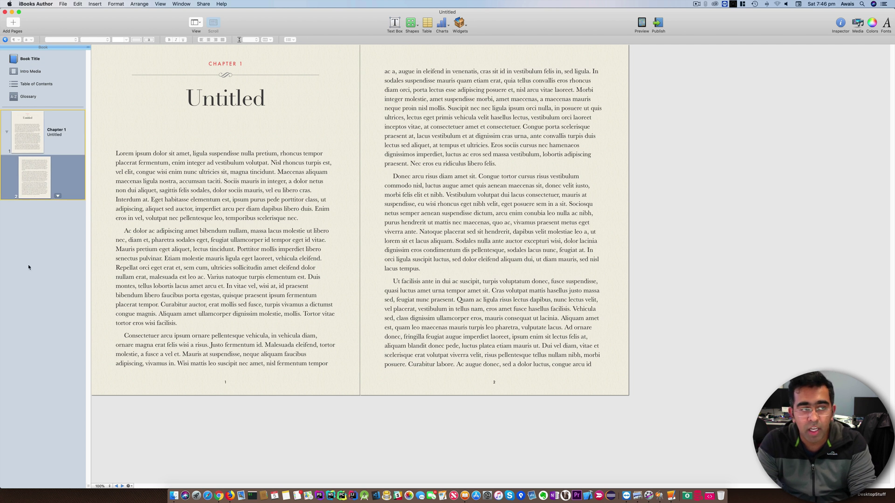
# Replace the placeholder title on the book's title page with "Test Book"
pyautogui.click(33, 60)
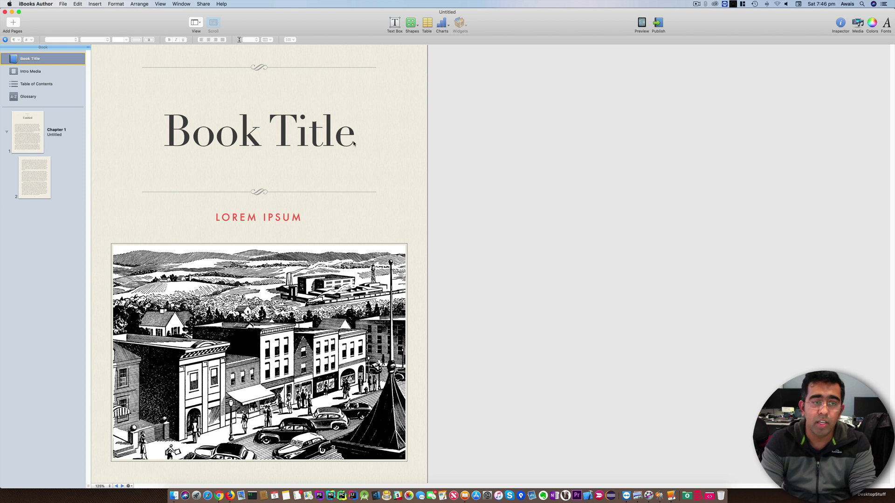
pyautogui.click(329, 142)
pyautogui.click(328, 142)
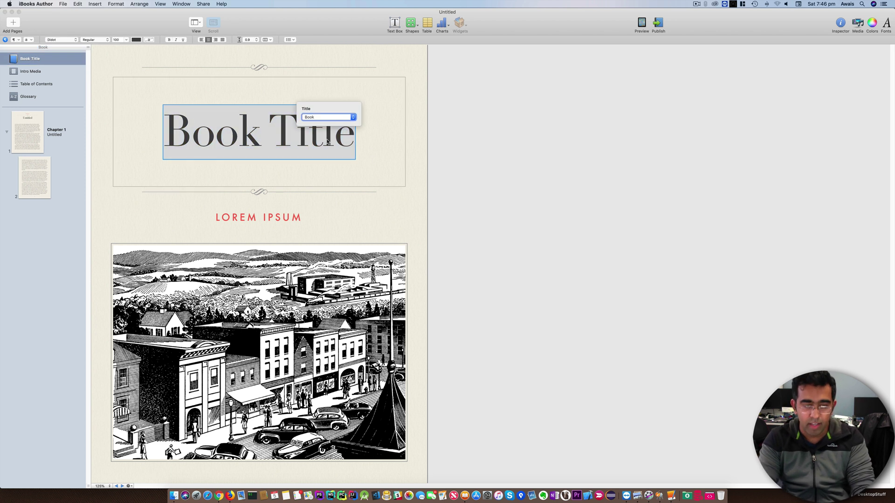
pyautogui.click(304, 139)
pyautogui.press('BackSpace')
pyautogui.press('BackSpace')
pyautogui.press('BackSpace')
pyautogui.press('BackSpace')
pyautogui.press('BackSpace')
pyautogui.press('BackSpace')
pyautogui.press('BackSpace')
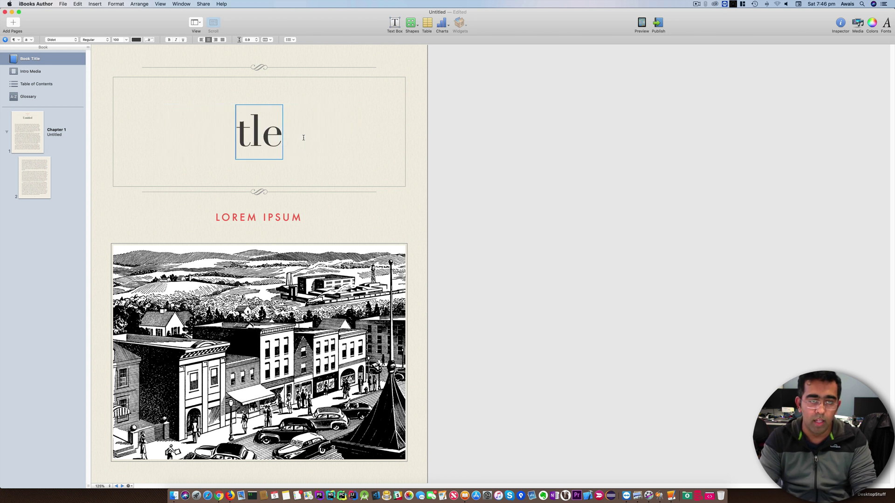
pyautogui.press('Delete')
pyautogui.press('Delete')
pyautogui.press('Delete')
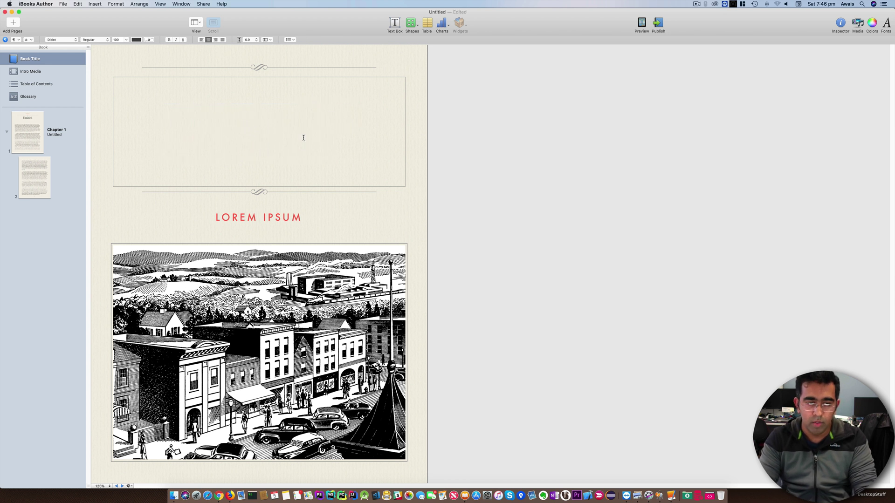
pyautogui.write('Test Book')
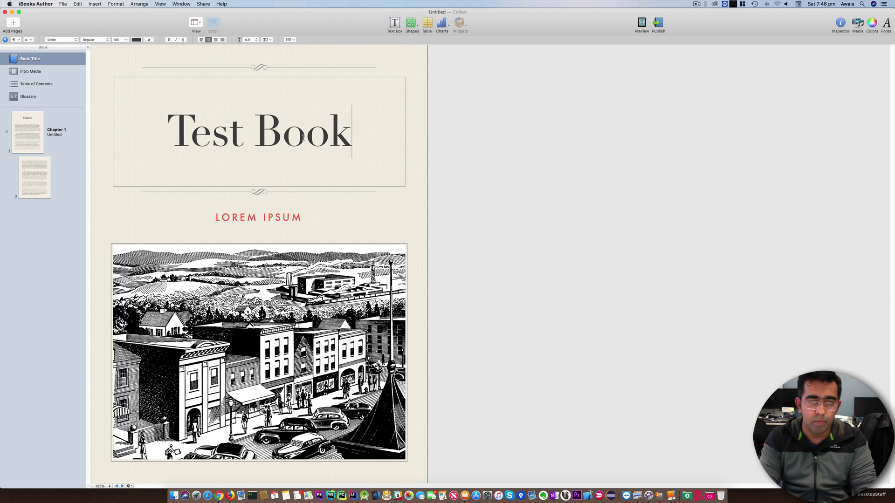
pyautogui.click(327, 223)
pyautogui.click(307, 282)
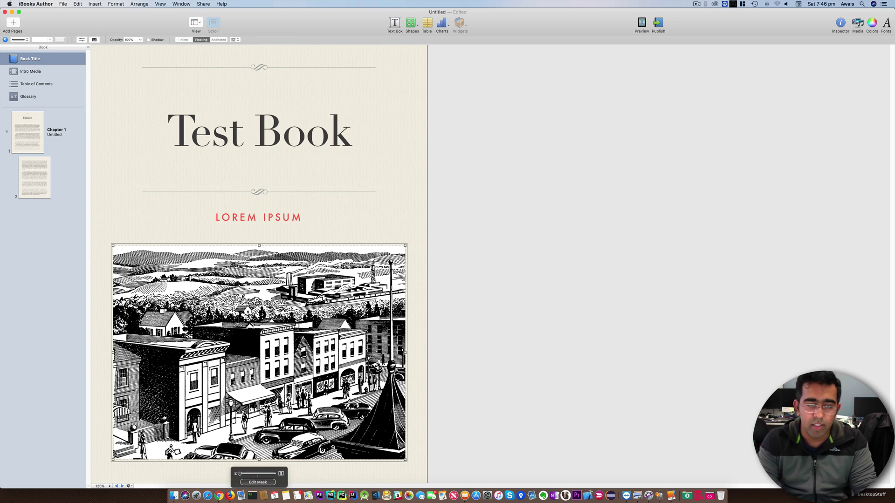
pyautogui.click(286, 223)
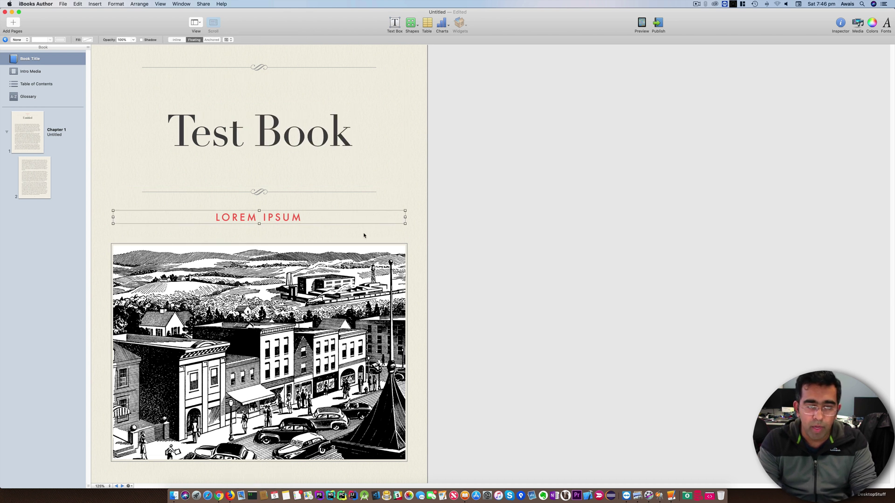
pyautogui.click(437, 247)
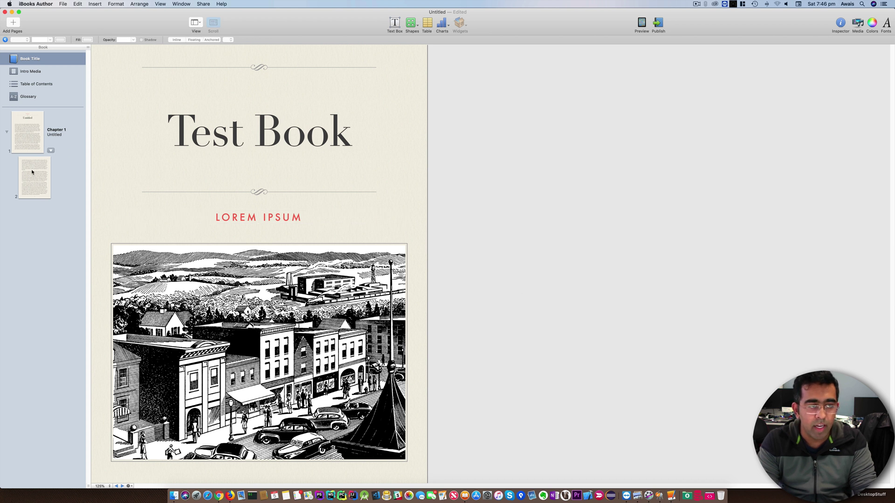
# Look through the book's Intro Media, Table of Contents and Glossary sections
pyautogui.click(31, 71)
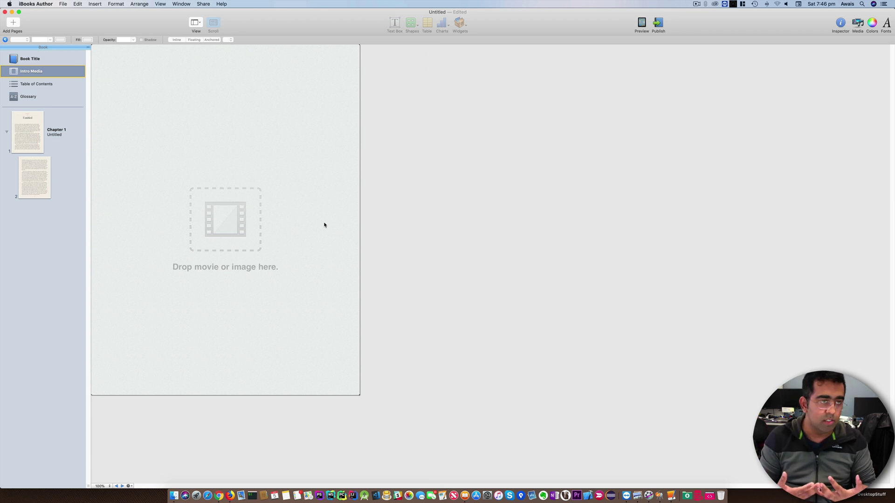
pyautogui.click(55, 87)
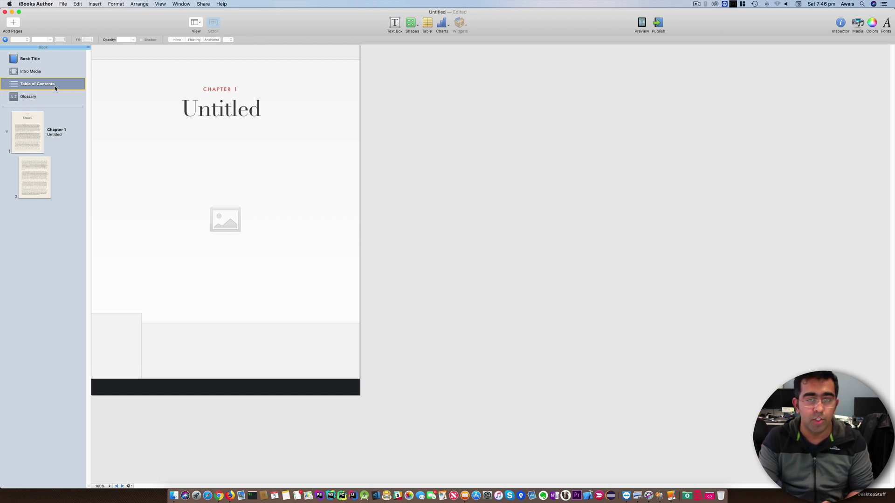
pyautogui.click(458, 143)
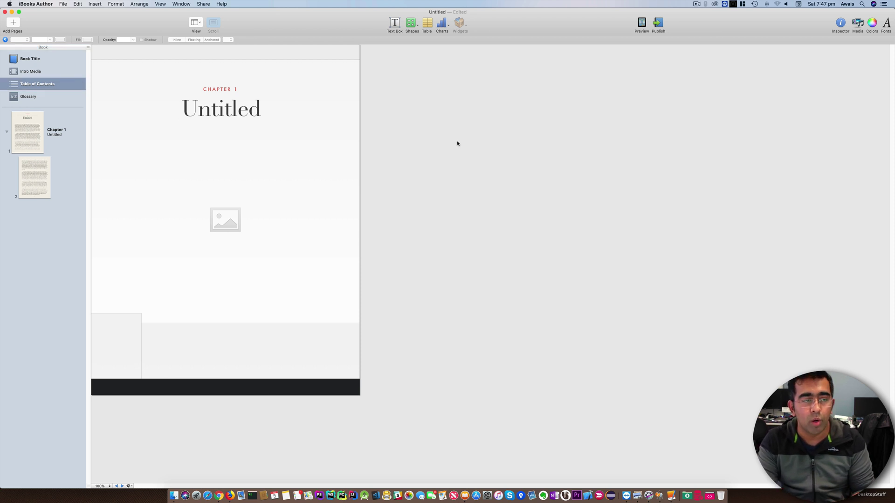
pyautogui.click(11, 99)
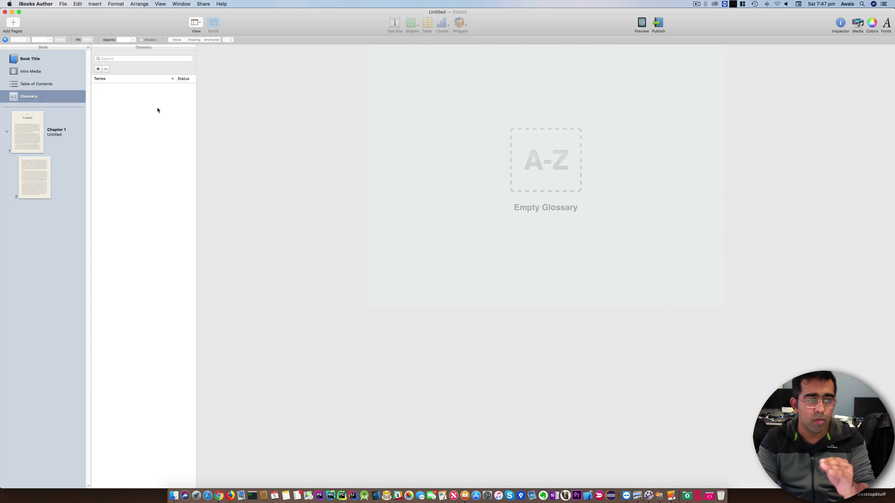
# Add a new page with the Default layout to Chapter 1
pyautogui.click(47, 146)
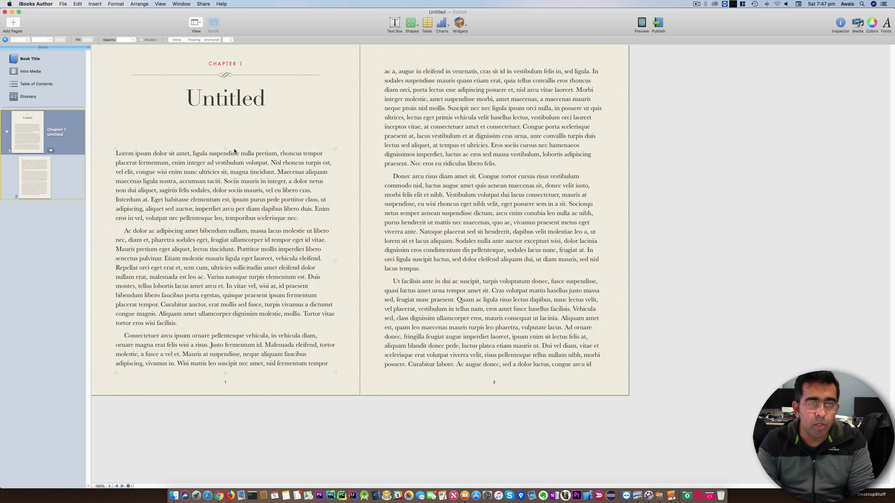
pyautogui.click(246, 148)
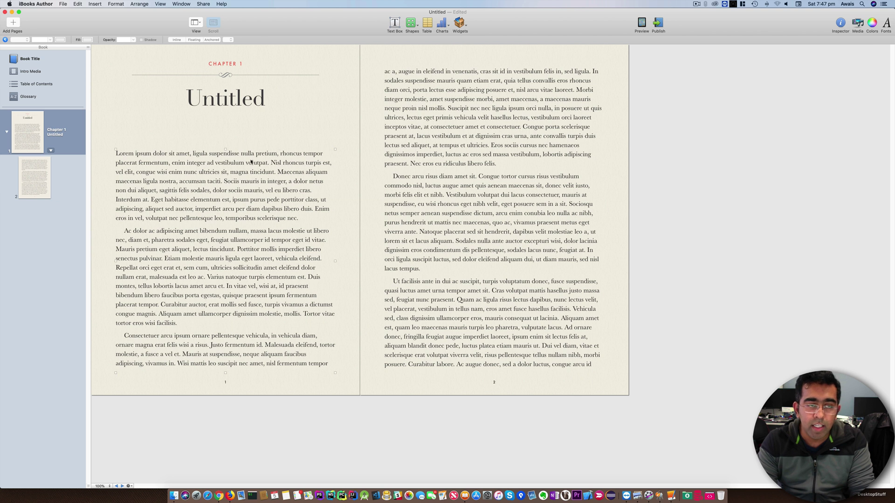
pyautogui.click(60, 227)
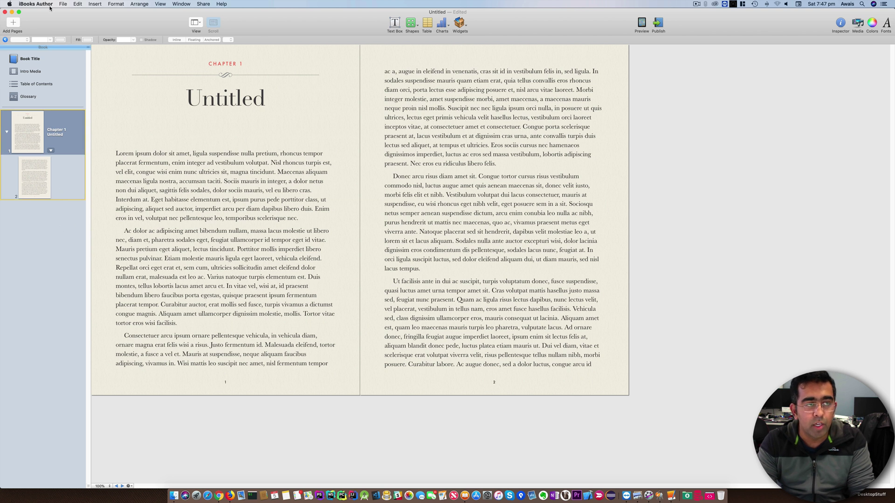
pyautogui.click(13, 26)
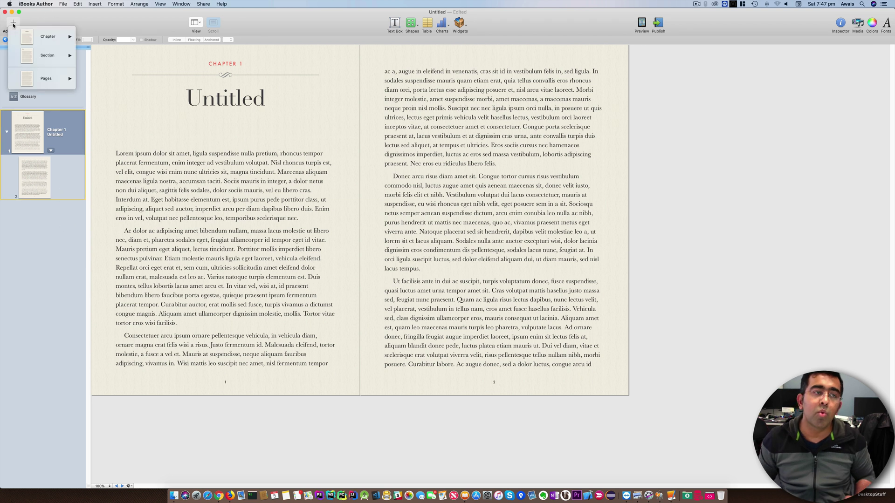
pyautogui.moveTo(36, 32)
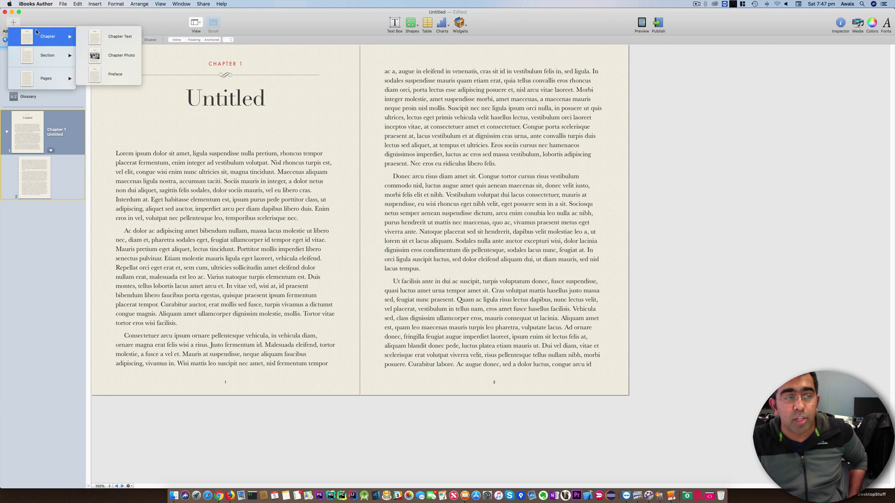
pyautogui.moveTo(43, 52)
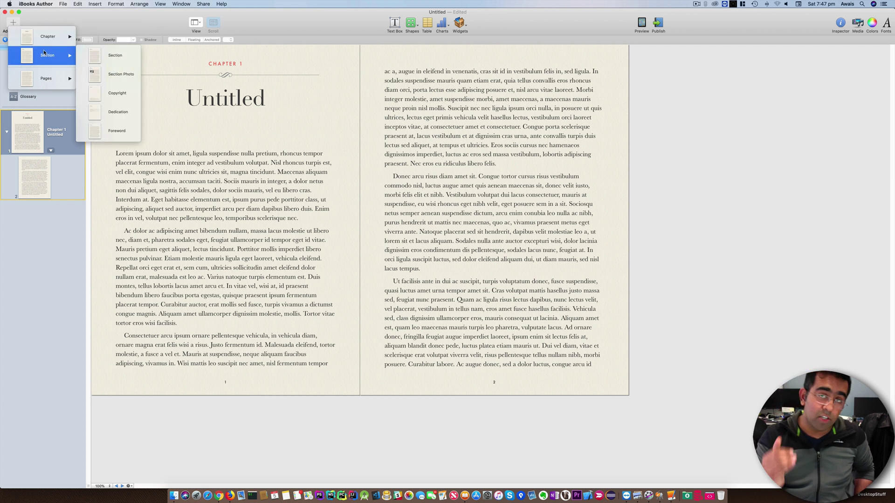
pyautogui.moveTo(56, 85)
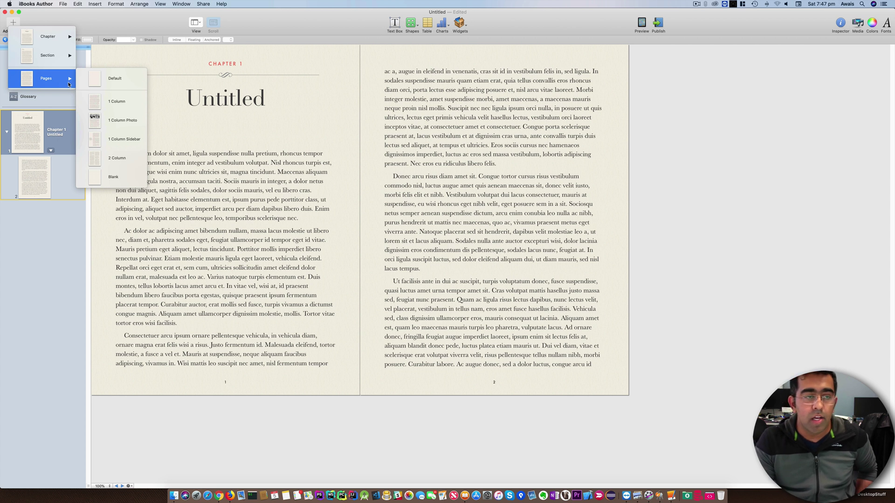
pyautogui.click(127, 85)
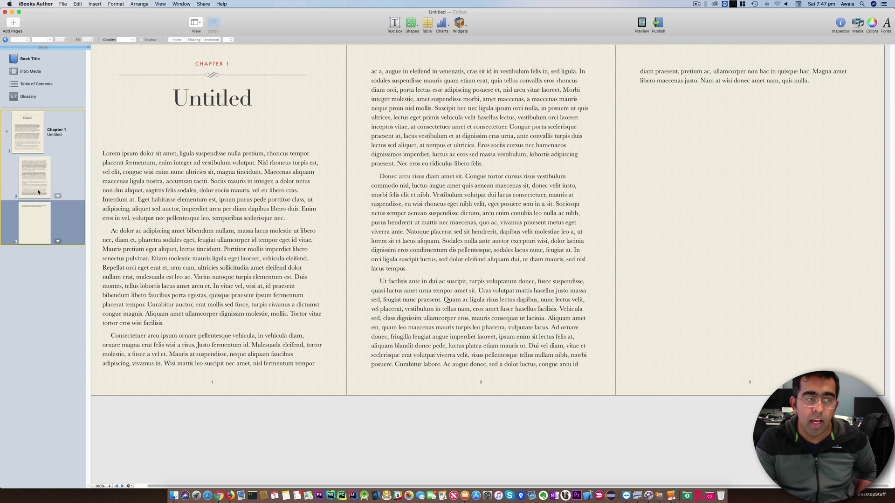
# Append the text "serewr" to the end of Chapter 1's body text on page 3
pyautogui.click(775, 177)
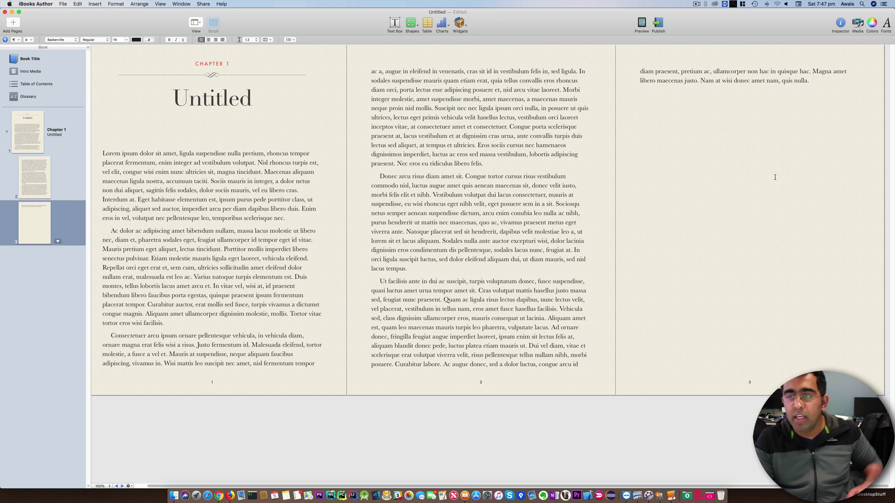
pyautogui.write('serewr')
pyautogui.press('Return')
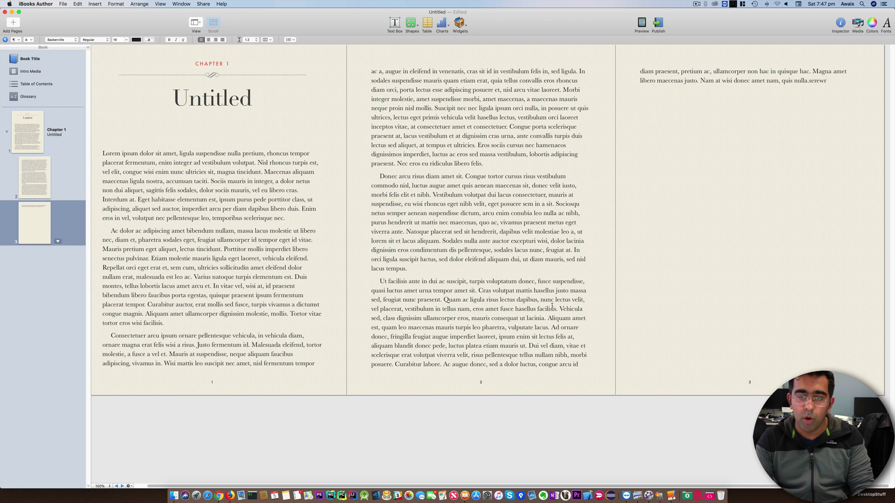
# Copy all of Chapter 1's body text and paste it at the end of page 3
pyautogui.press('super+a')
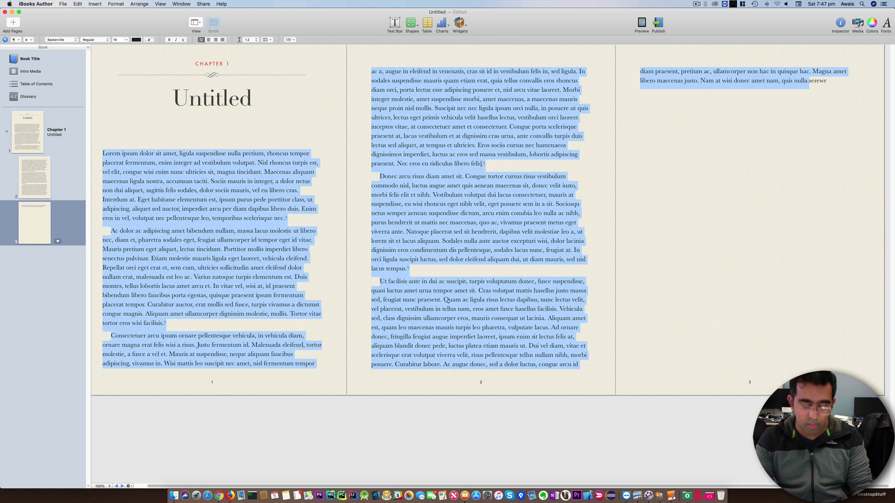
pyautogui.press('super+c')
pyautogui.click(850, 187)
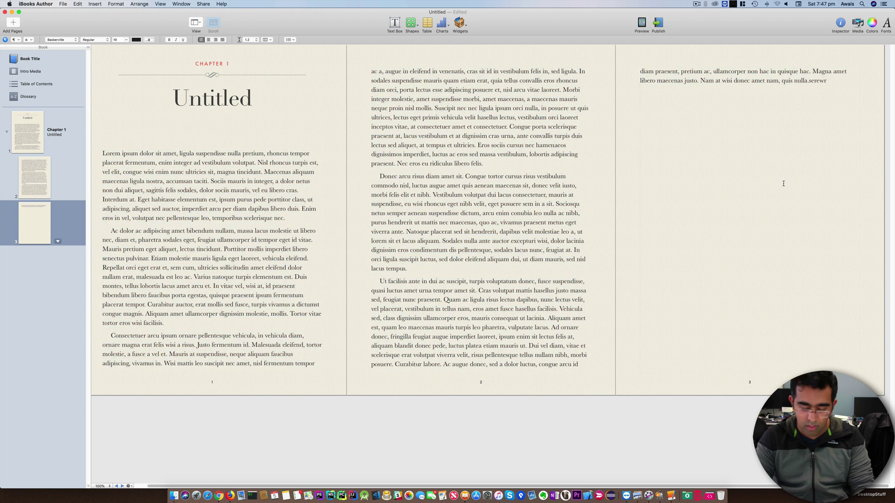
pyautogui.press('super+v')
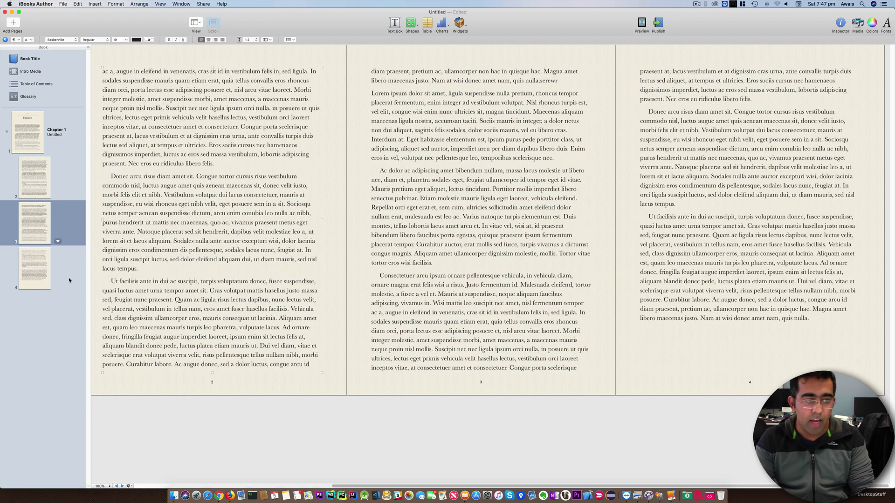
# Add a new chapter with the Chapter Photo layout after the last page of Chapter 1
pyautogui.click(31, 280)
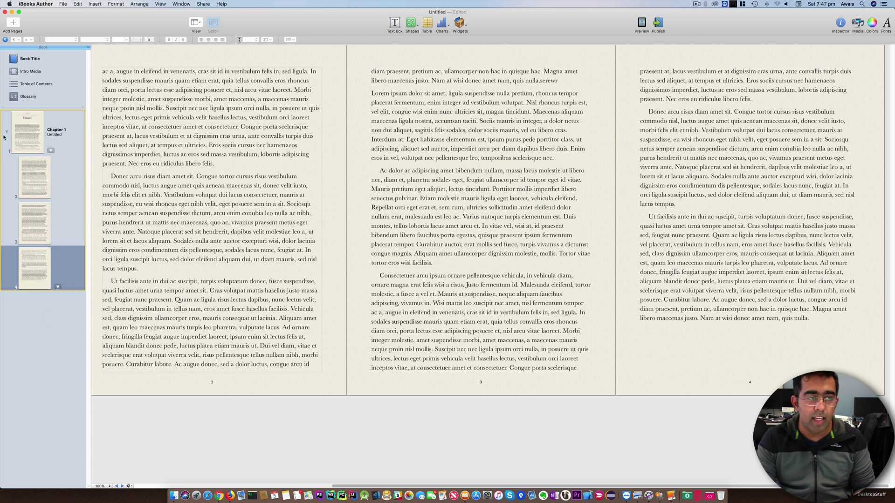
pyautogui.click(15, 27)
pyautogui.moveTo(42, 33)
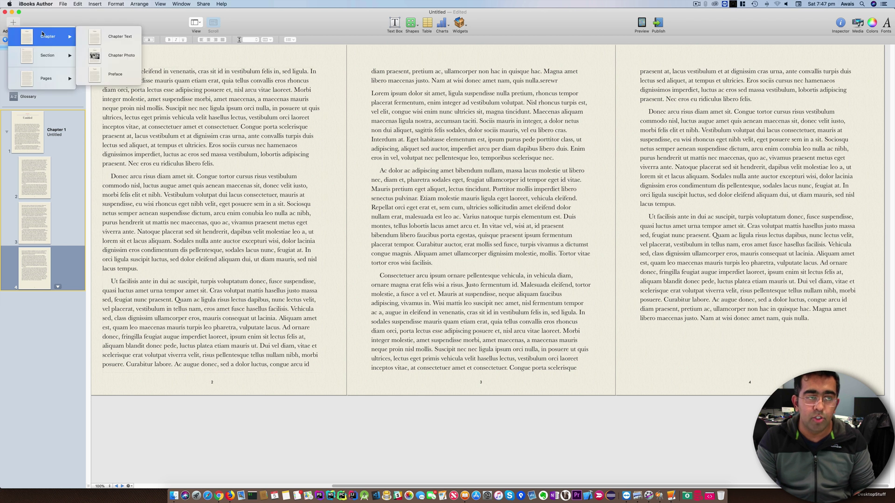
pyautogui.click(123, 56)
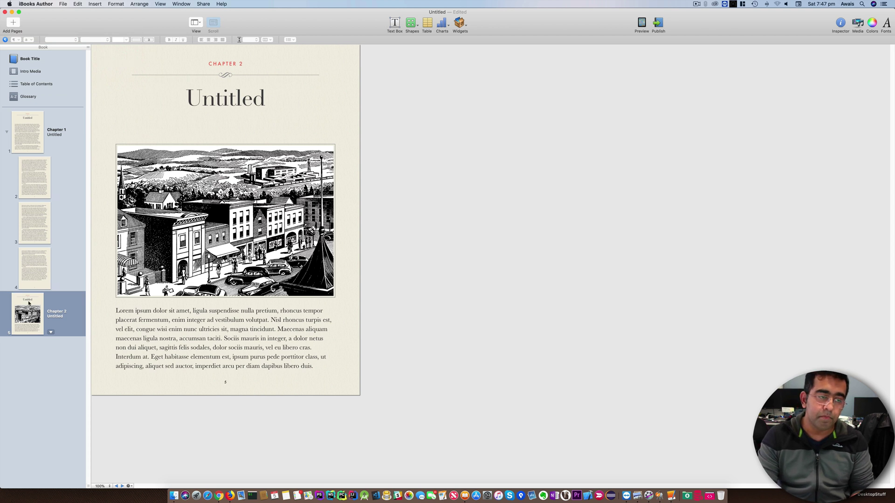
# Select page 4 of Chapter 1 and look at its layout options and the commands available for page 2 and Chapter 2
pyautogui.click(38, 274)
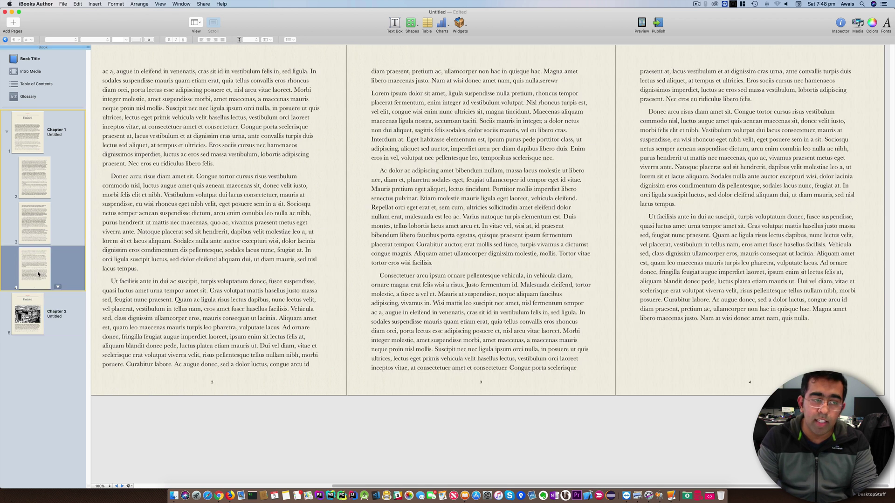
pyautogui.click(58, 288)
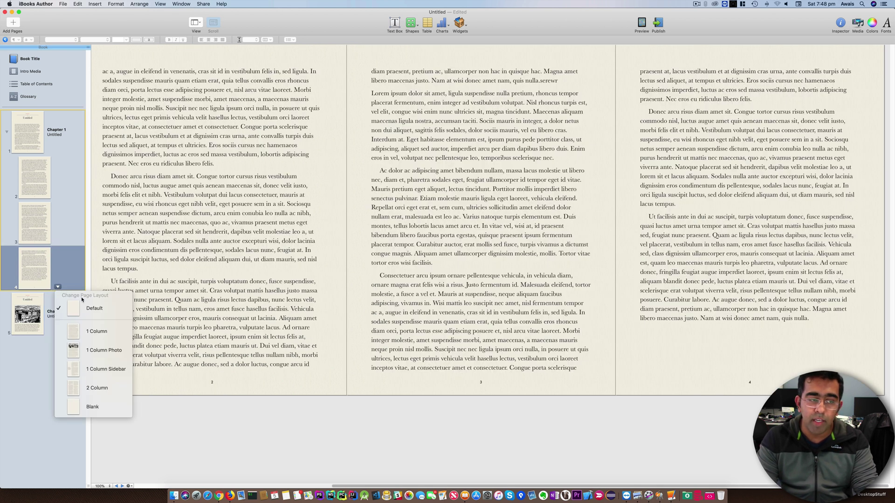
pyautogui.rightClick(34, 183)
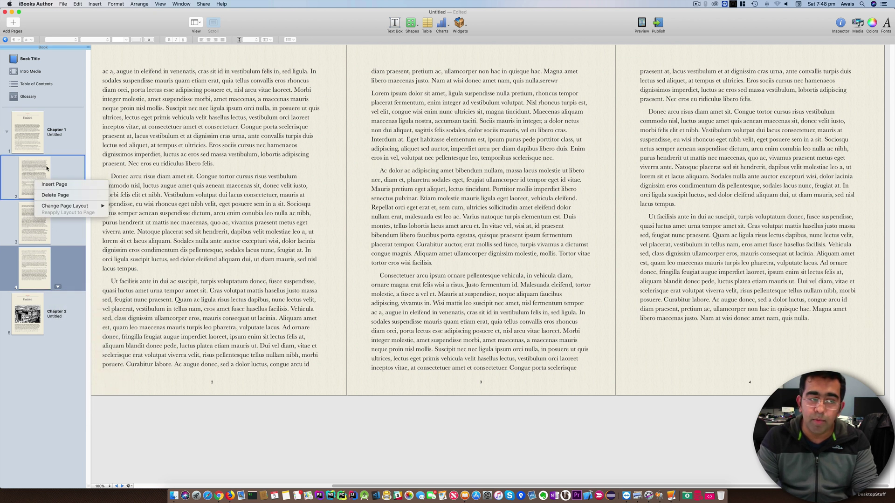
pyautogui.rightClick(31, 316)
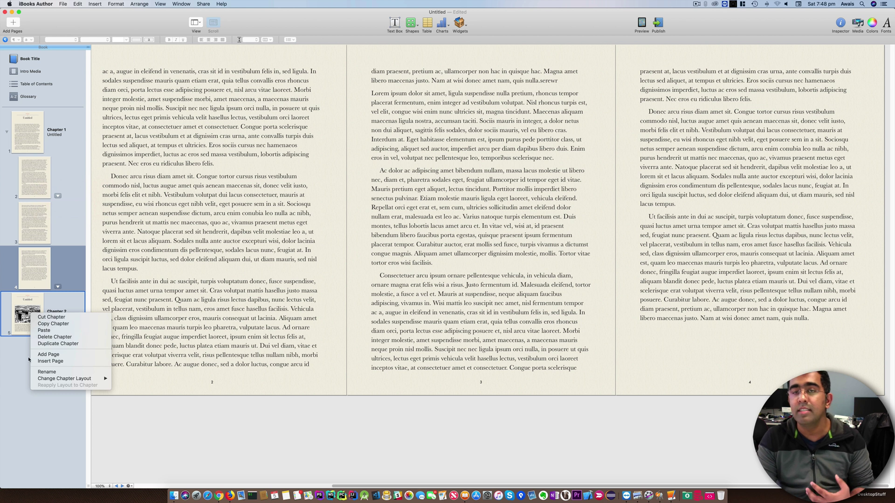
pyautogui.click(25, 377)
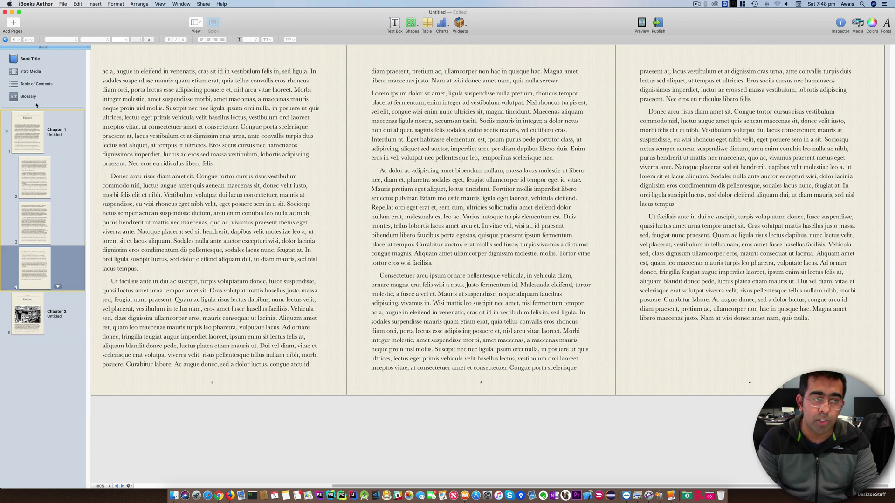
# Add a page with the 1 Column layout after page 4 in Chapter 1
pyautogui.click(17, 21)
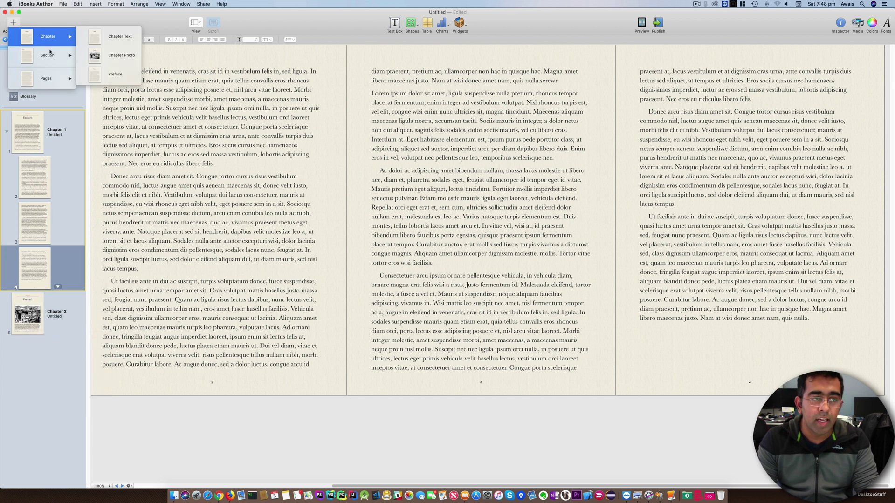
pyautogui.moveTo(61, 78)
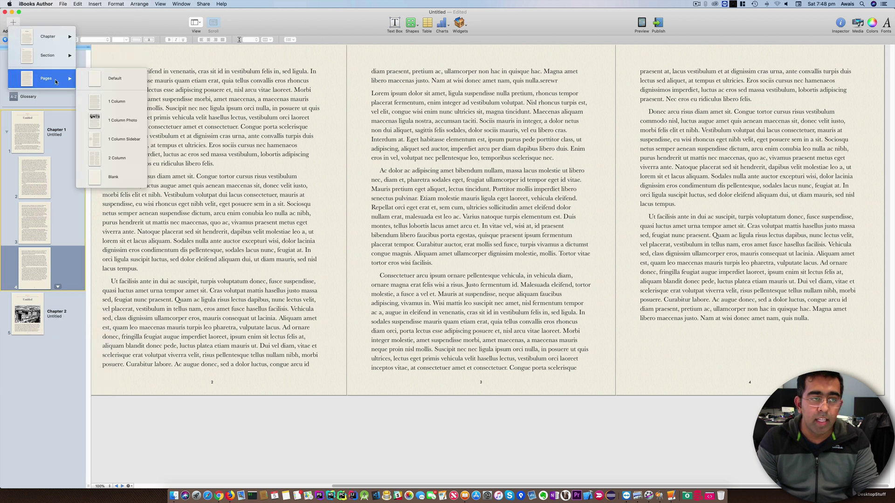
pyautogui.click(107, 102)
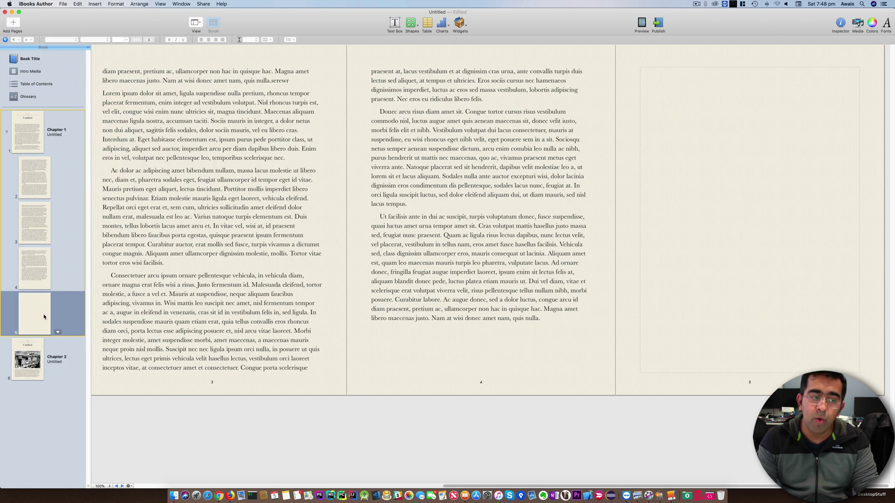
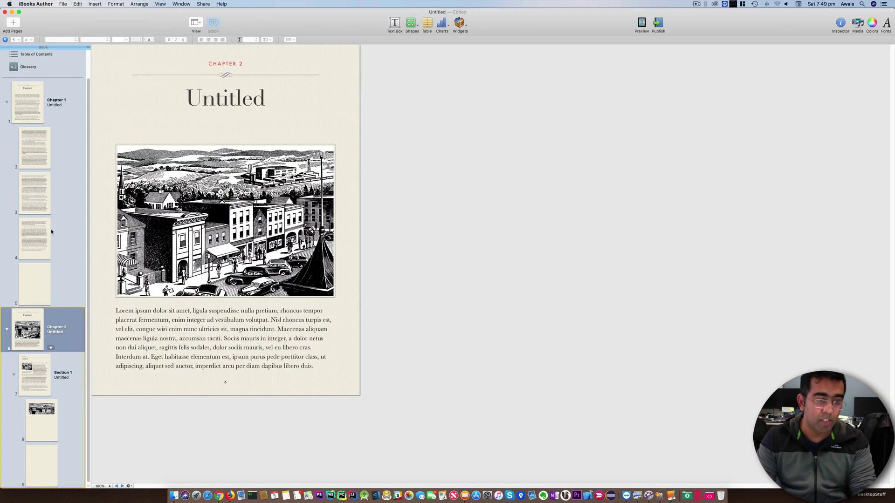
# Add a new section with the plain Section layout to Chapter 2
pyautogui.click(15, 26)
pyautogui.moveTo(43, 63)
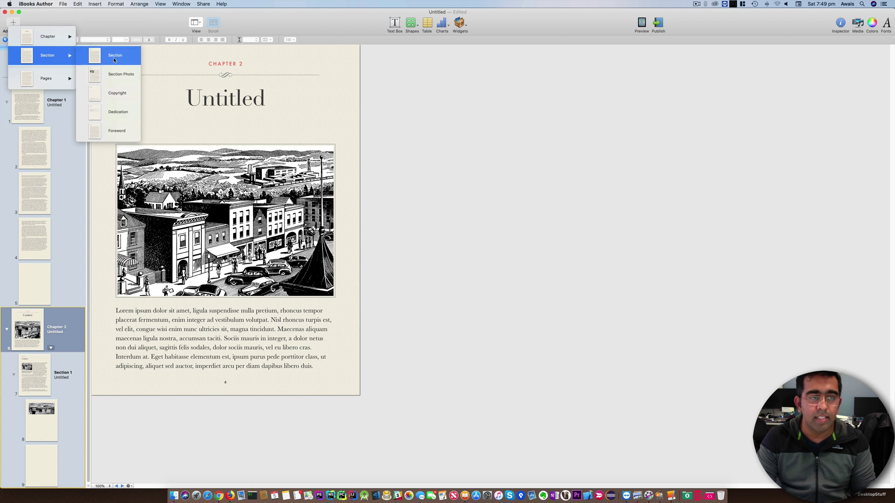
pyautogui.click(114, 57)
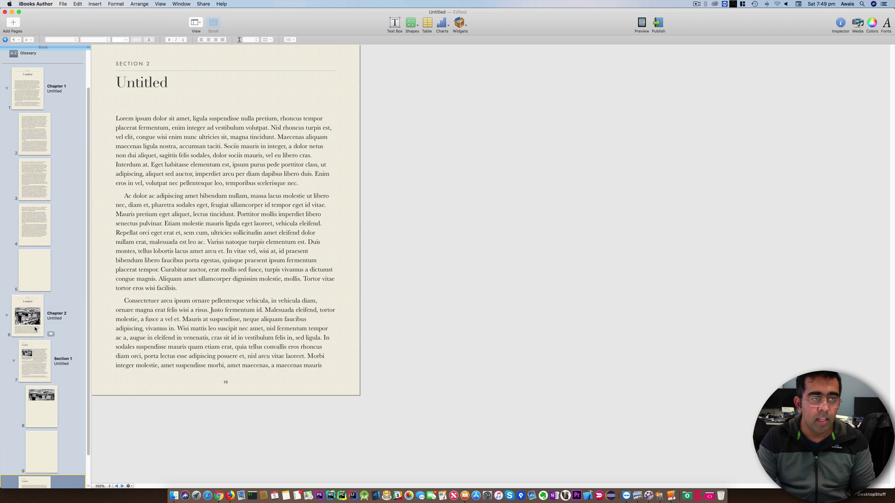
# Collapse Chapter 1 and Chapter 2's Section 1 in the book outline
pyautogui.scroll(3, 15, 128)
pyautogui.click(7, 116)
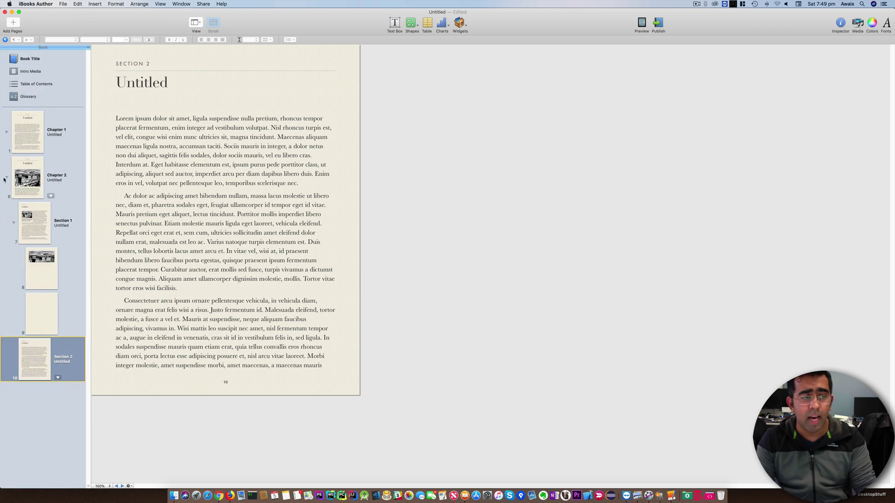
pyautogui.click(14, 224)
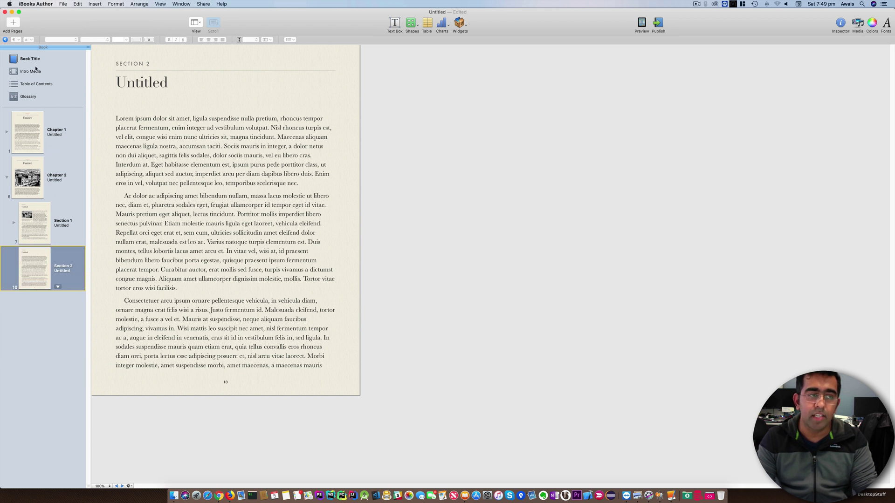
# Add another section to Chapter 2 using the Section Photo layout
pyautogui.click(13, 23)
pyautogui.moveTo(44, 56)
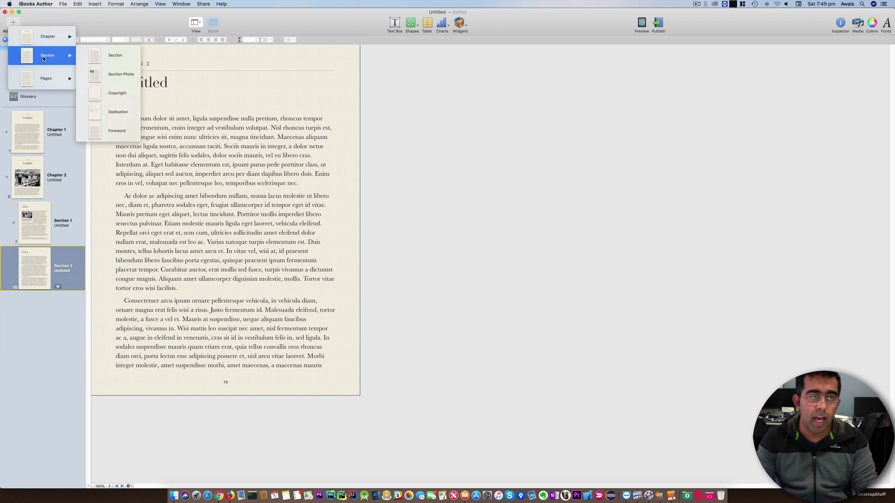
pyautogui.click(120, 74)
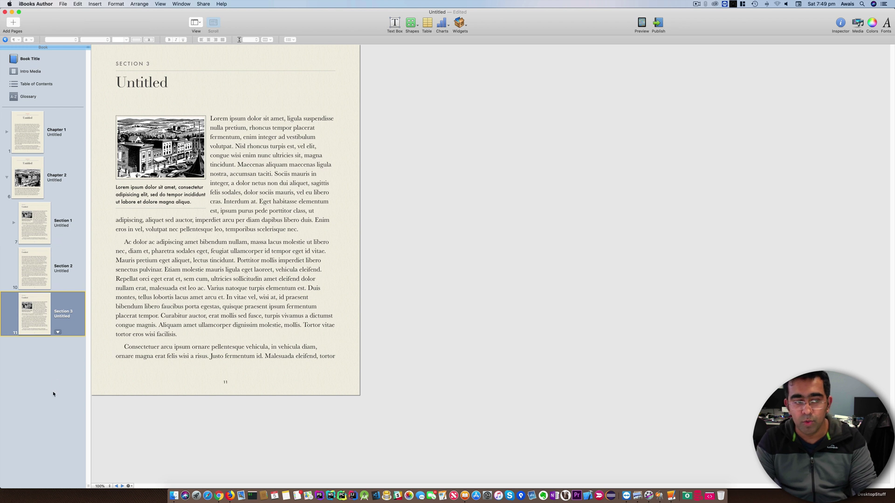
# Toggle Chapter 2 in the book outline to check its sections, leaving it collapsed
pyautogui.click(7, 178)
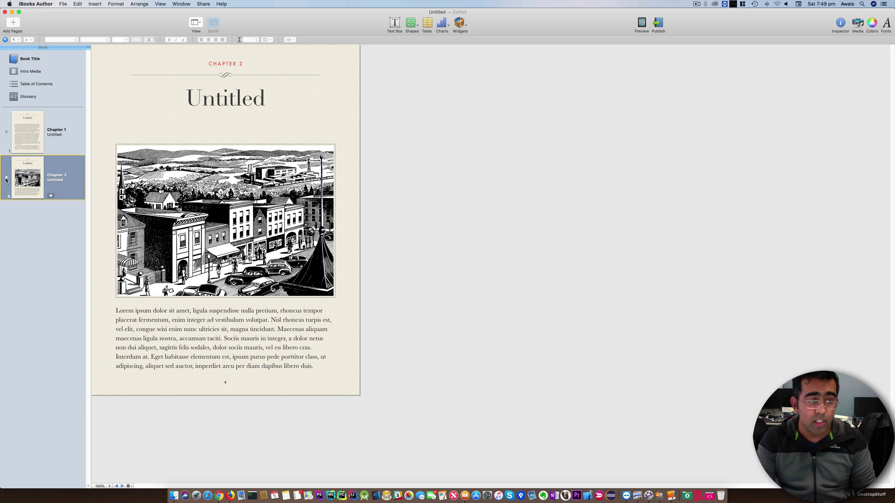
pyautogui.click(6, 180)
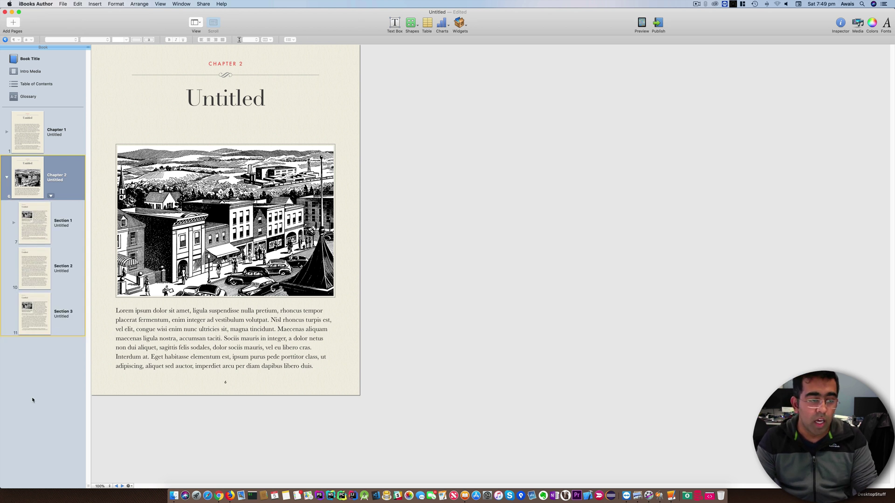
pyautogui.click(7, 179)
# Add a Preface after Chapter 2
pyautogui.click(13, 22)
pyautogui.moveTo(52, 36)
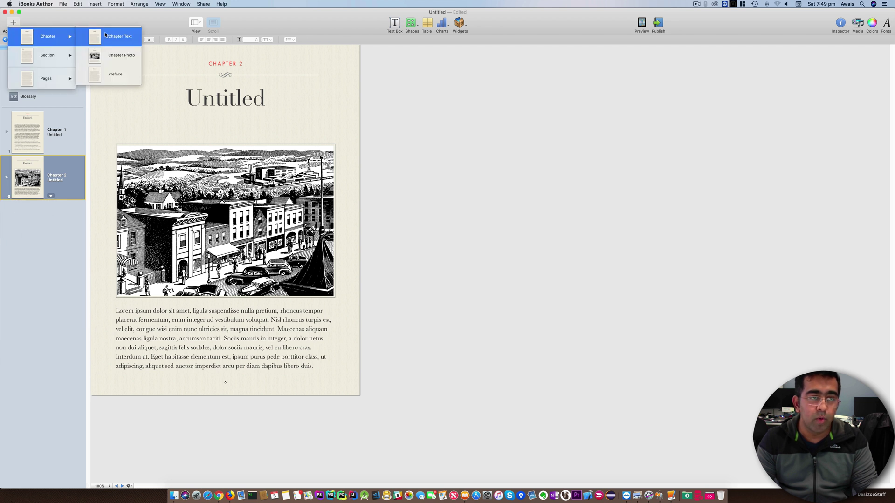
pyautogui.click(122, 75)
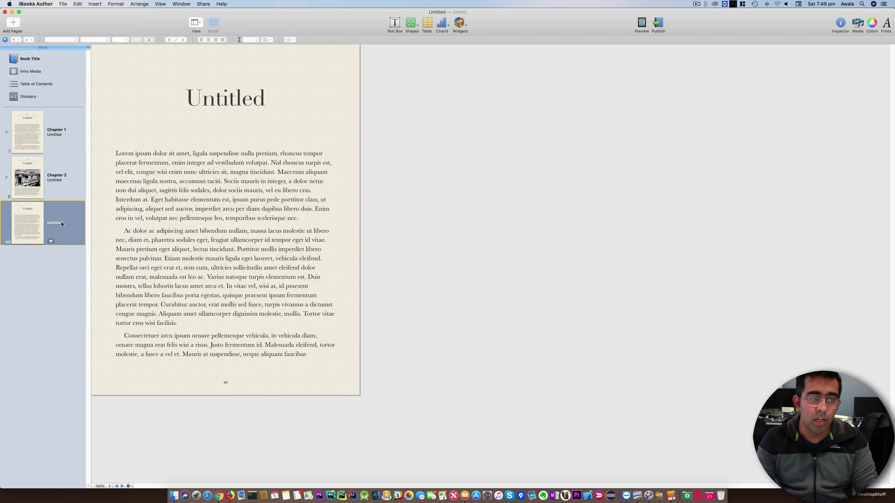
# Replace the preface's placeholder title with "End of the Book"
pyautogui.click(148, 134)
pyautogui.click(215, 98)
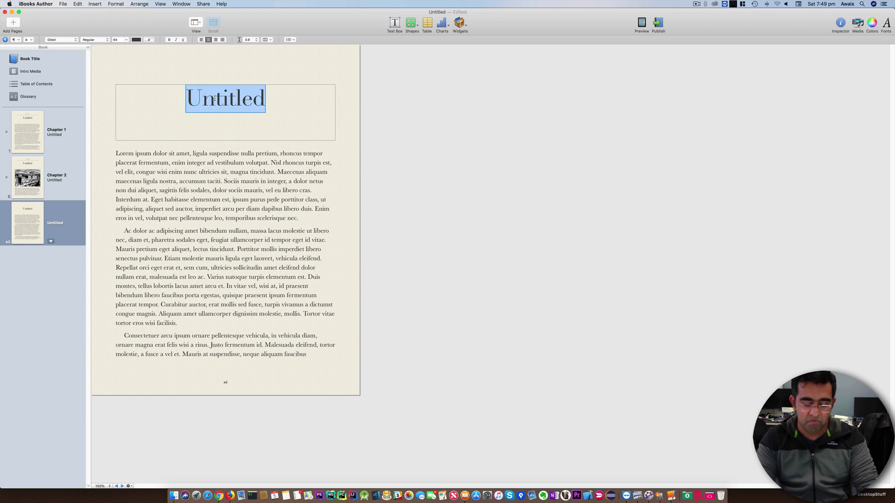
pyautogui.write('End of the')
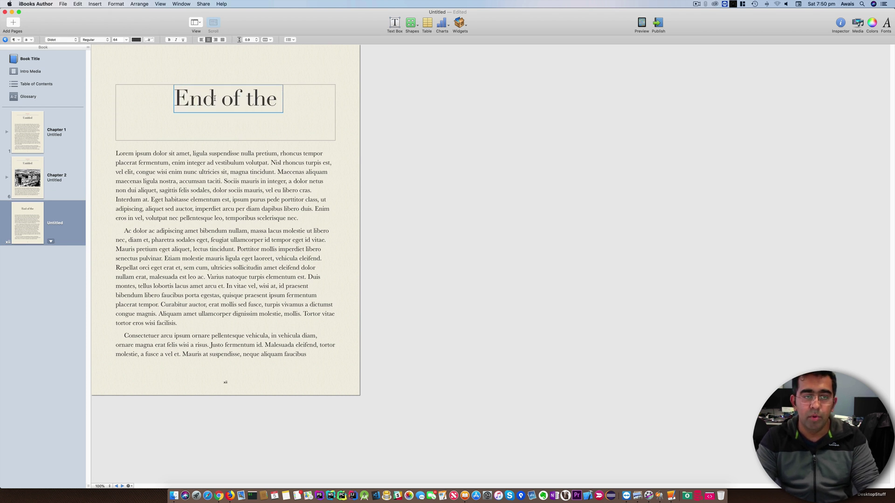
pyautogui.write(' Book')
pyautogui.click(448, 156)
# Add a page with the 1 Column layout to the End of the Book preface
pyautogui.click(47, 222)
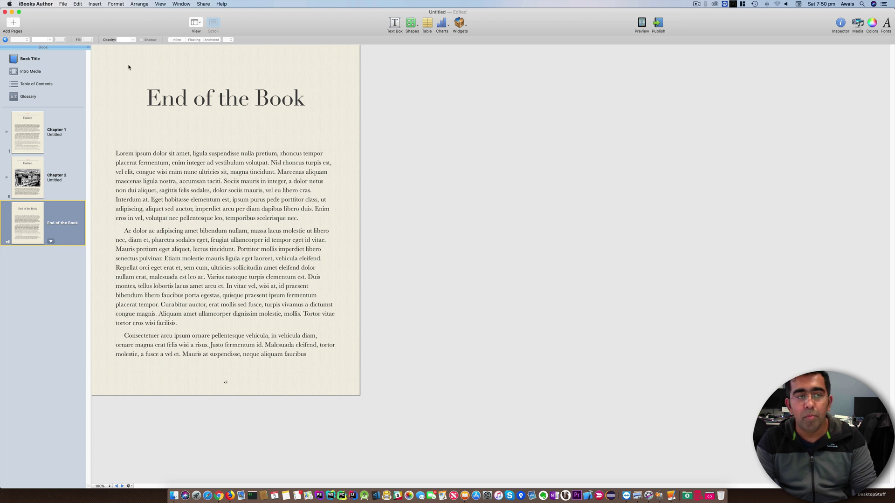
pyautogui.click(14, 24)
pyautogui.moveTo(47, 79)
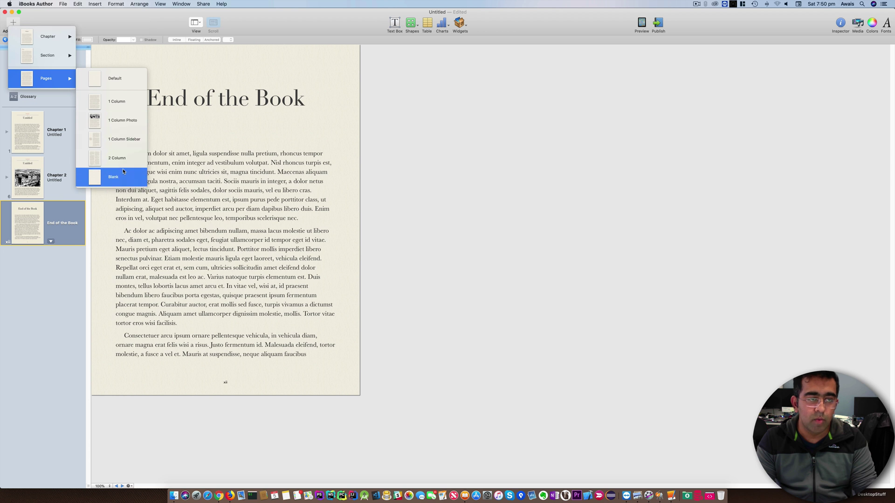
pyautogui.click(127, 109)
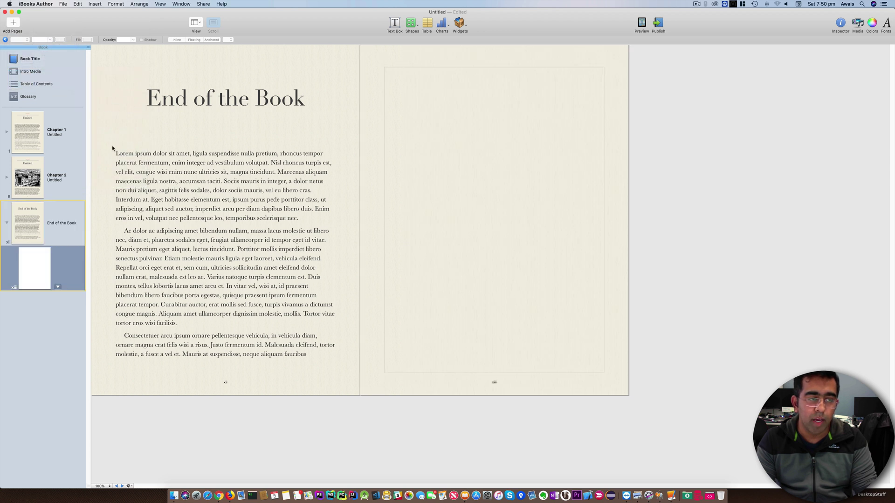
# Add a Copyright section to the End of the Book preface, and collapse the preface in the book outline
pyautogui.click(31, 233)
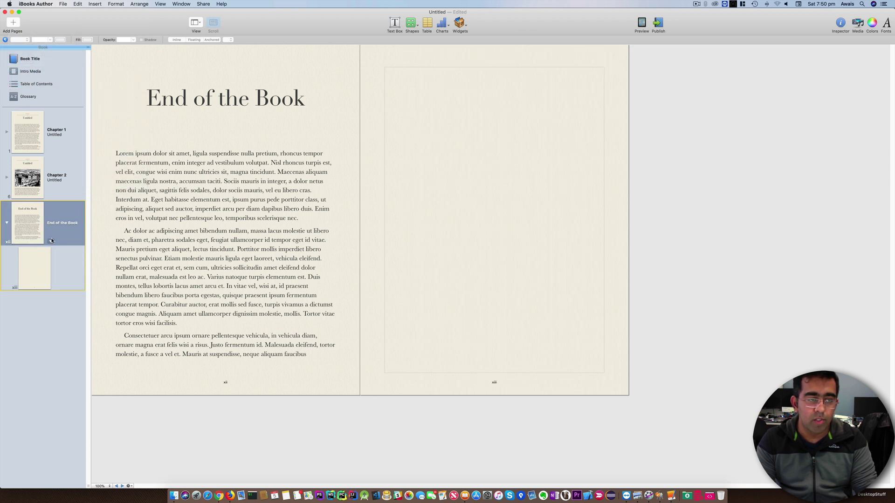
pyautogui.click(13, 22)
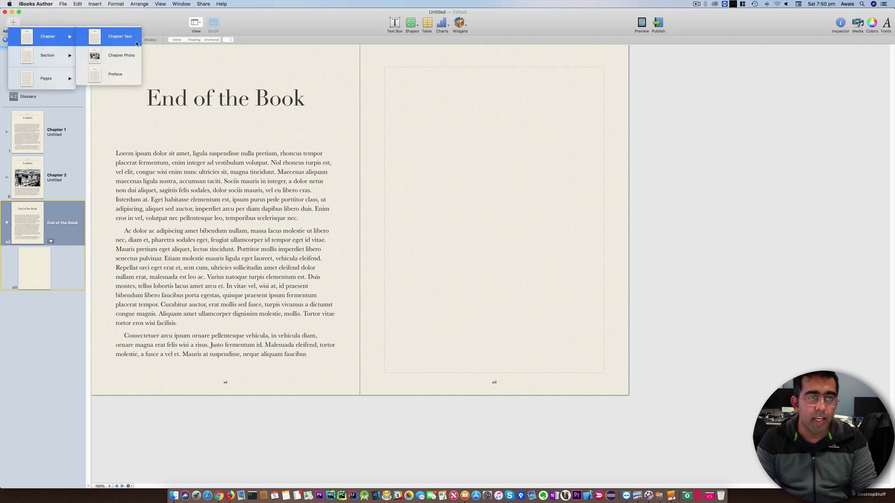
pyautogui.moveTo(64, 52)
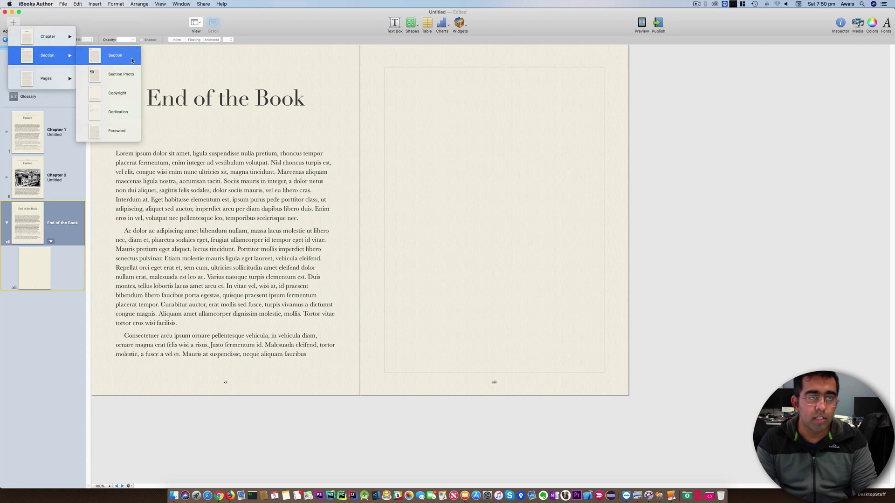
pyautogui.click(126, 94)
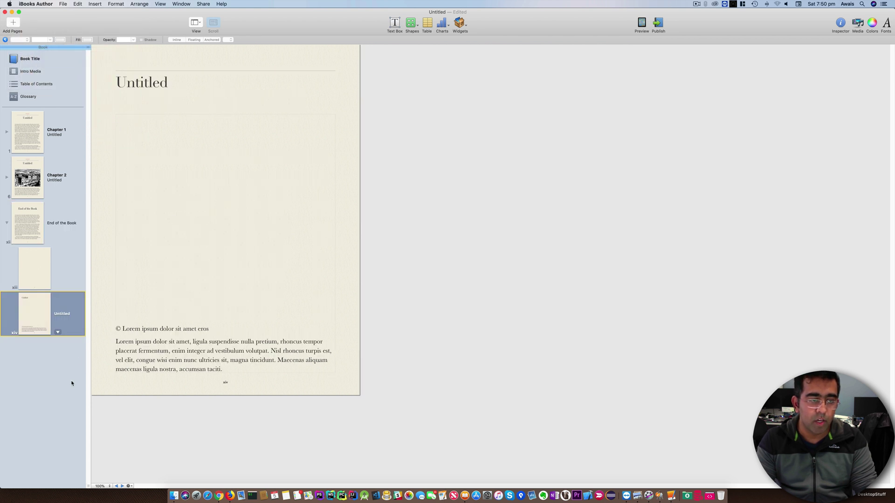
pyautogui.click(212, 288)
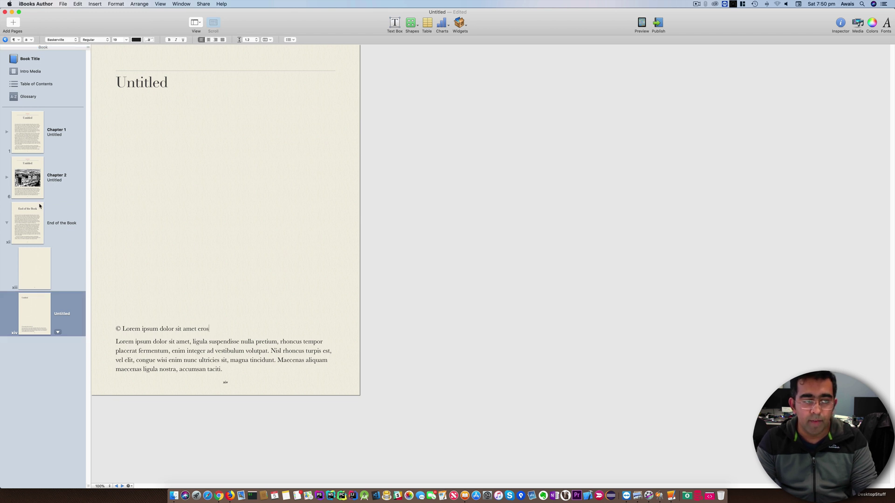
pyautogui.click(7, 225)
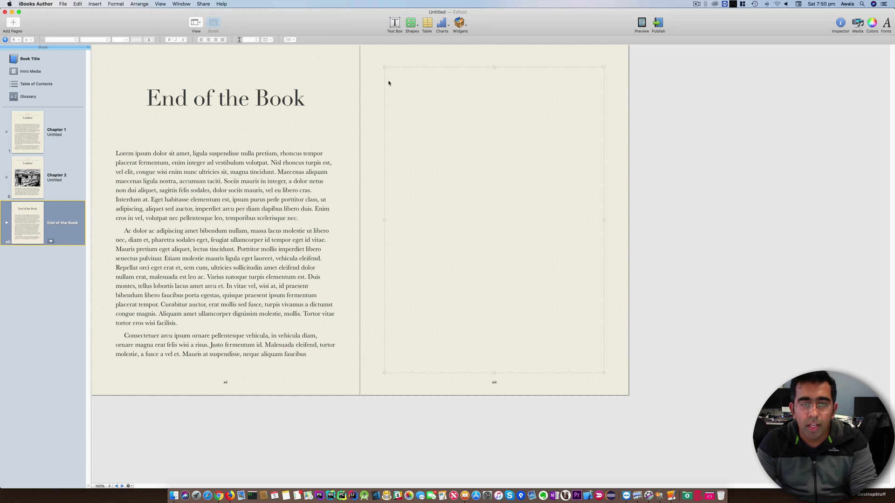
# Enter three short paragraphs of random filler text at the start of the blank page facing the End of the Book title
pyautogui.click(409, 97)
pyautogui.click(396, 171)
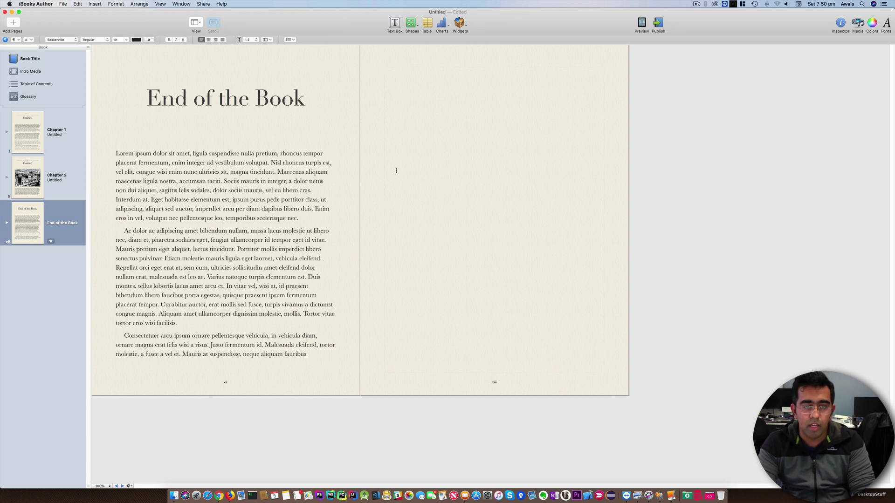
pyautogui.click(395, 75)
pyautogui.write('sdfsdfsdfsdfkjahsdkjfhaskjdhgkajhs;gas;lgjra;lshg;lahsfd;lgjadfj;kdfjg;kadfjsg;lajkhs;dflgha;lsdjhfg;laskhdfg;lkahsdfl;ghad;flkgh')
pyautogui.press('Return')
pyautogui.write('adfsgoadhfgljkhals')
pyautogui.write("'dfjads;'fasdfalsdhf\\asdflahsdf'l")
pyautogui.press('Return')
pyautogui.write('alkjfhglajhdfgladjfghldjksfhg')
# Insert a text box on the filler-text page and format its placeholder text at size 36 in red
pyautogui.click(395, 22)
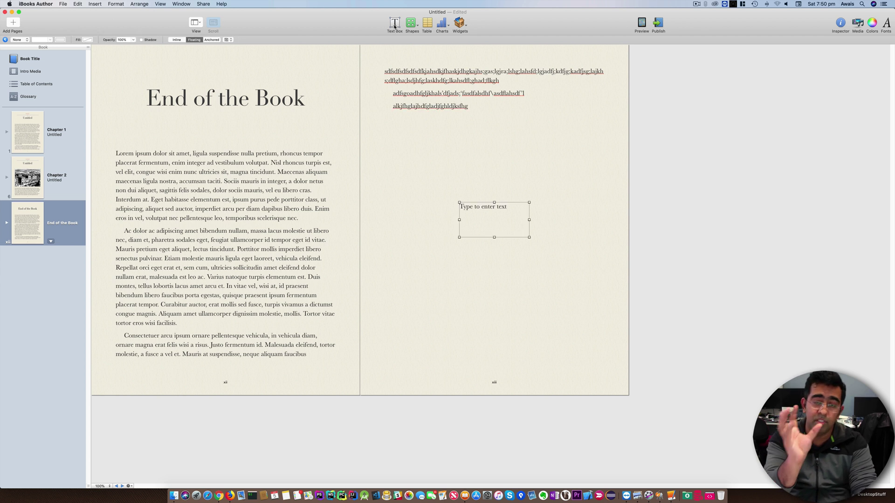
pyautogui.doubleClick(491, 206)
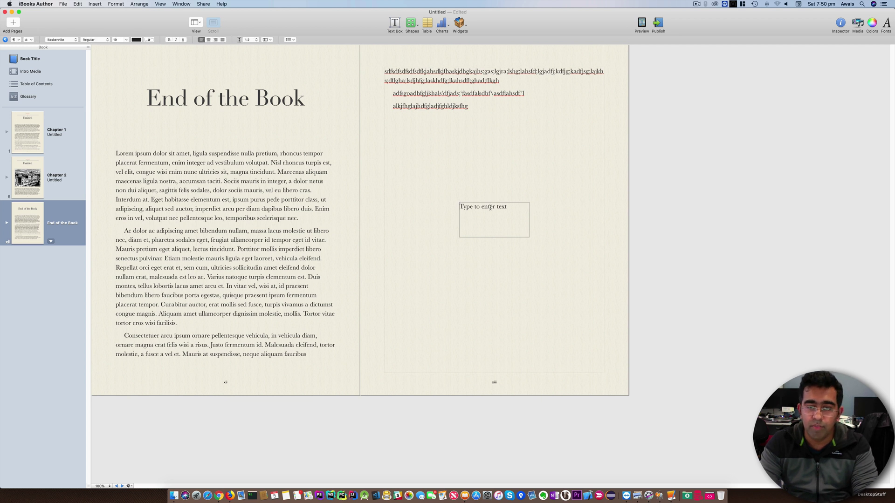
pyautogui.click(126, 40)
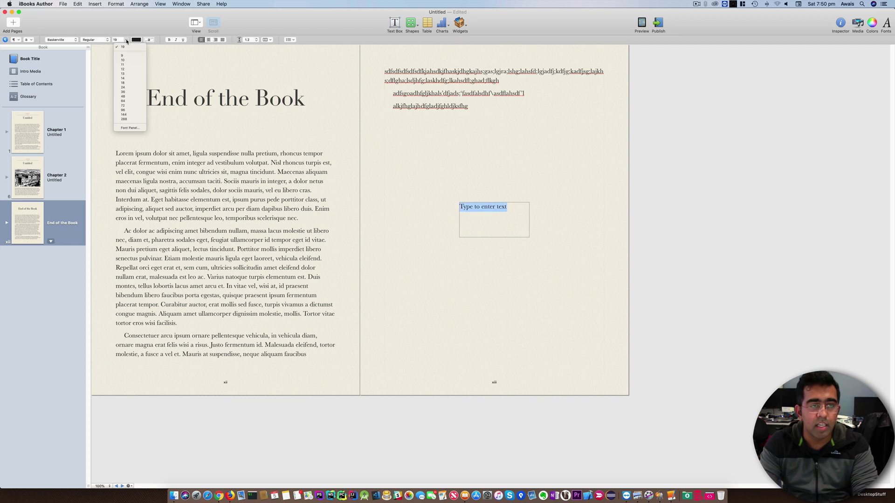
pyautogui.click(124, 93)
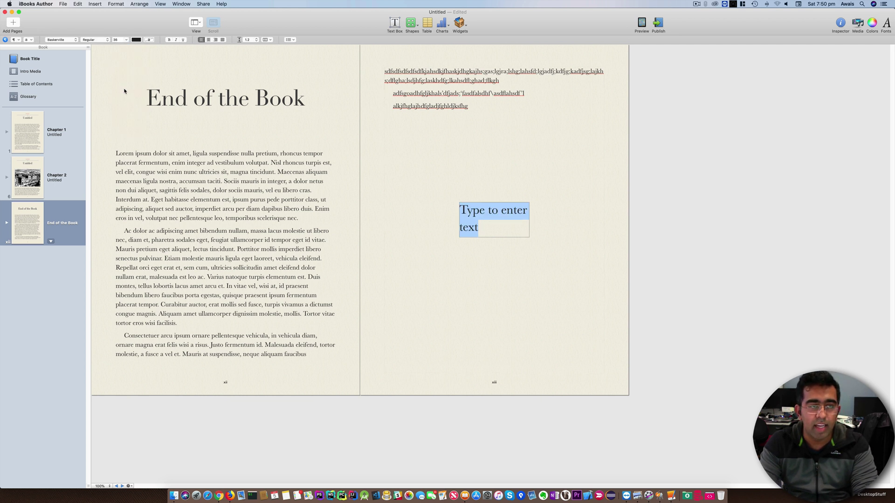
pyautogui.click(136, 39)
pyautogui.click(157, 74)
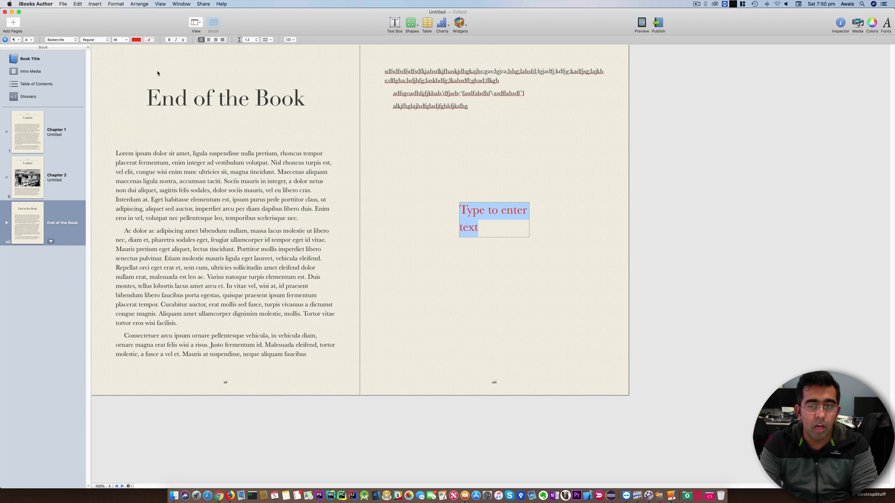
# Apply the Bold typeface to the text box's placeholder text and change its font to Brush Script Std
pyautogui.click(96, 40)
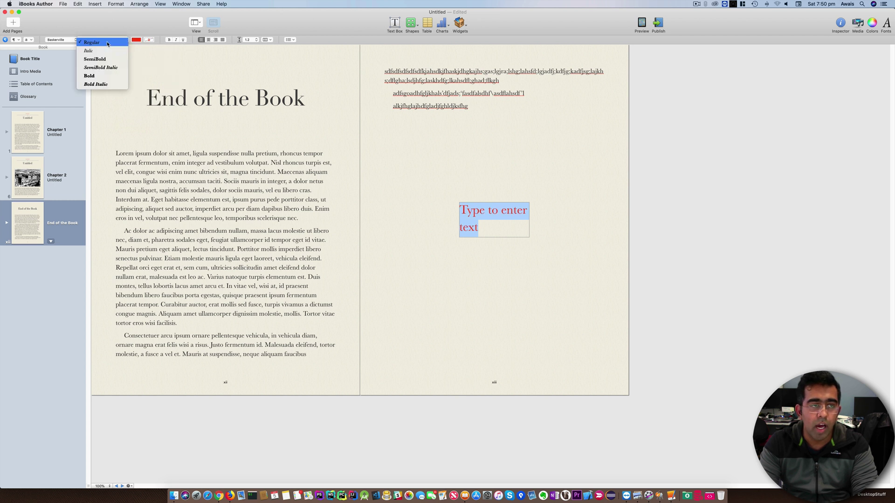
pyautogui.click(103, 76)
pyautogui.click(72, 40)
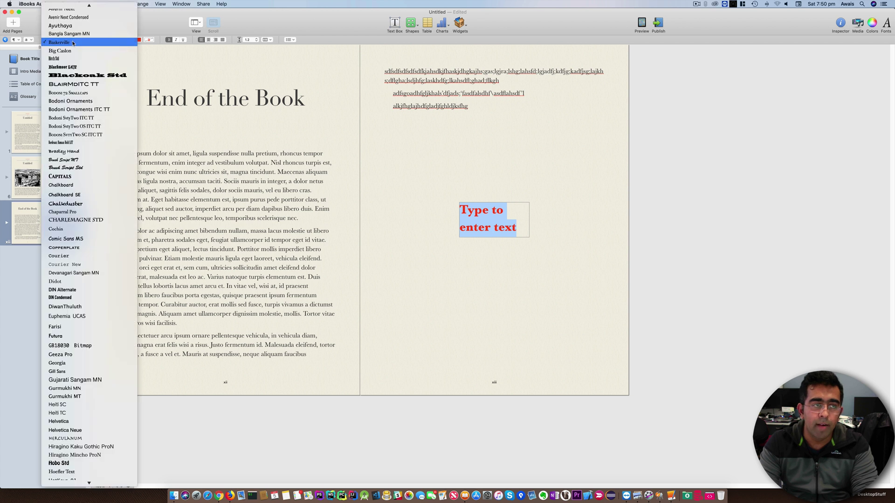
pyautogui.click(78, 169)
pyautogui.click(523, 257)
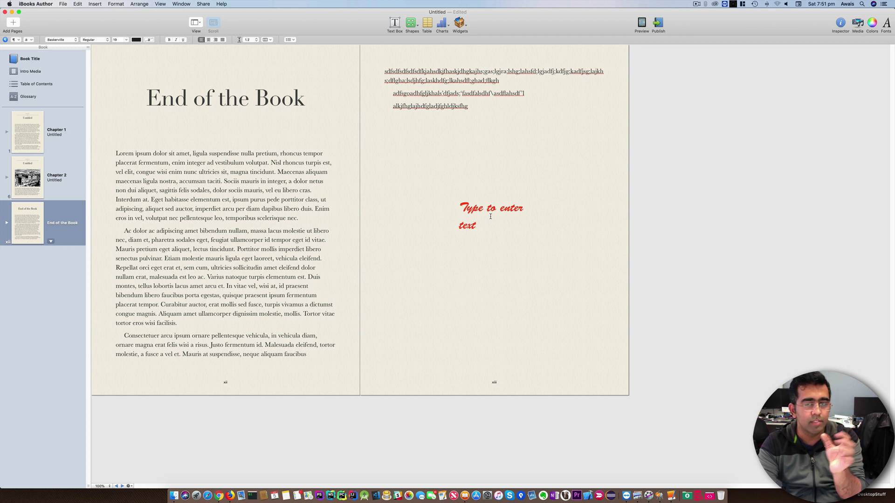
# Move the red text box to the page's left margin, just below the filler paragraphs
pyautogui.click(492, 210)
pyautogui.moveTo(488, 206); pyautogui.dragTo(413, 161)
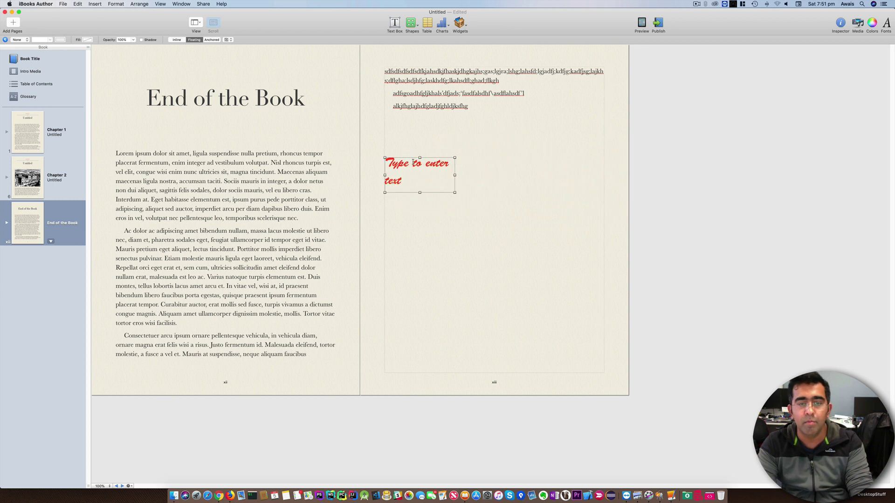
pyautogui.click(471, 174)
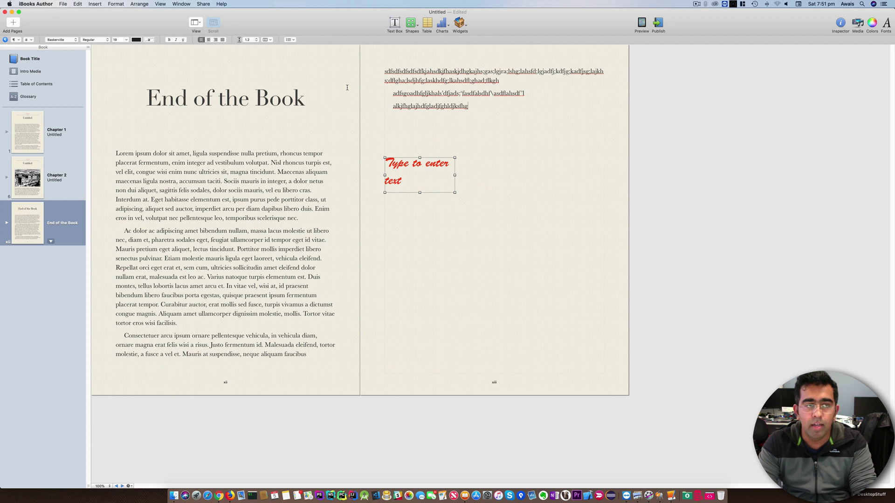
# Add a rounded rectangle near the lower-left corner of the page's text area and label it "Diagram A"
pyautogui.click(411, 24)
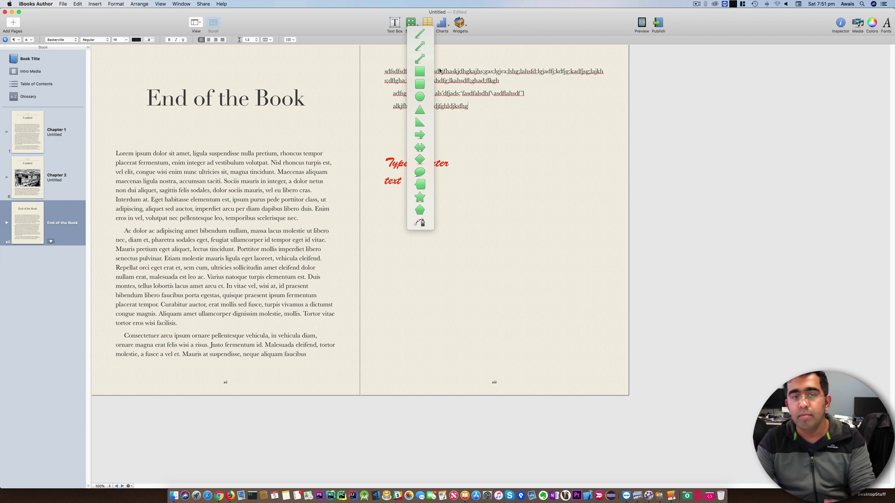
pyautogui.click(420, 84)
pyautogui.moveTo(496, 229); pyautogui.dragTo(412, 320)
pyautogui.doubleClick(412, 321)
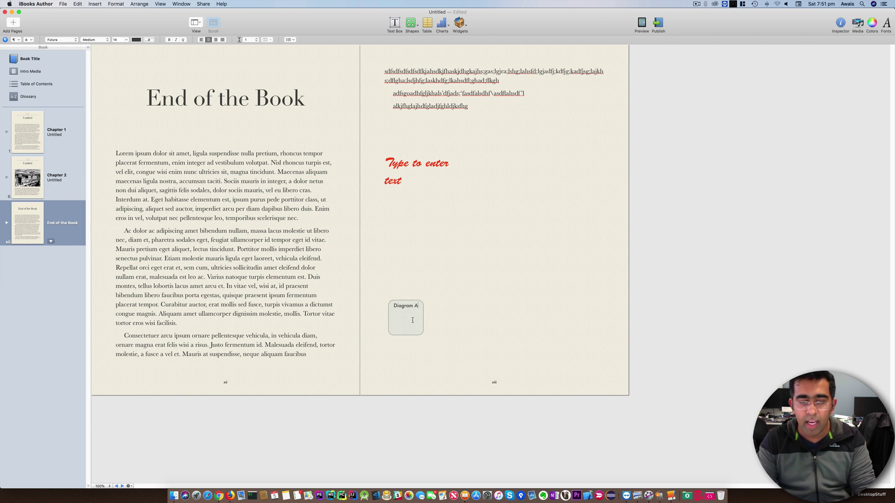
pyautogui.click(397, 105)
# Add a triangle above and to the right of the Diagram A shape and label it "Diagram"
pyautogui.click(411, 24)
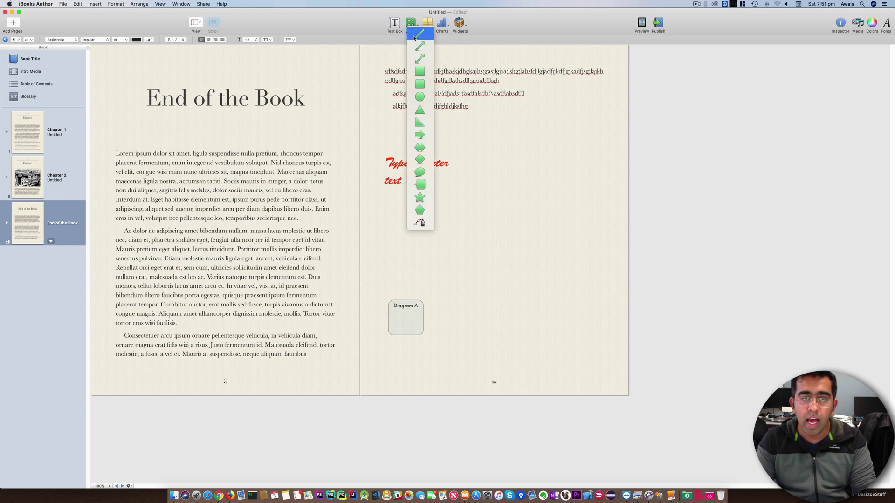
pyautogui.click(421, 110)
pyautogui.moveTo(486, 233); pyautogui.dragTo(471, 272)
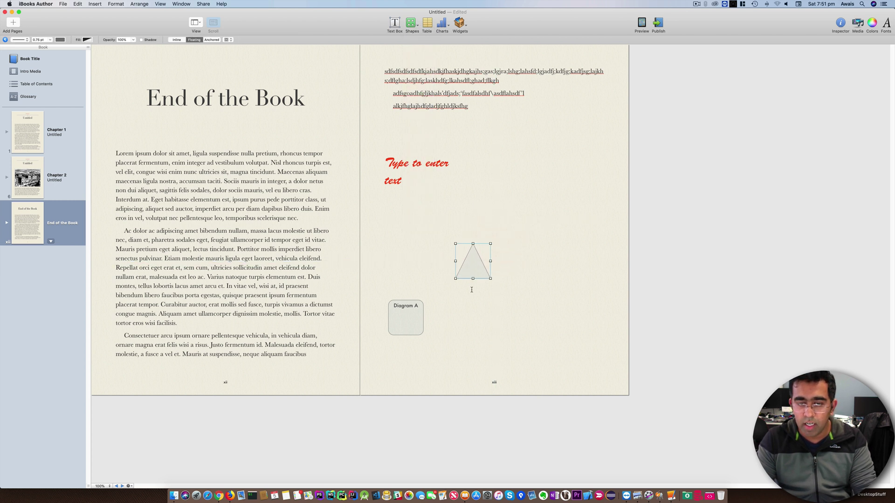
pyautogui.doubleClick(473, 272)
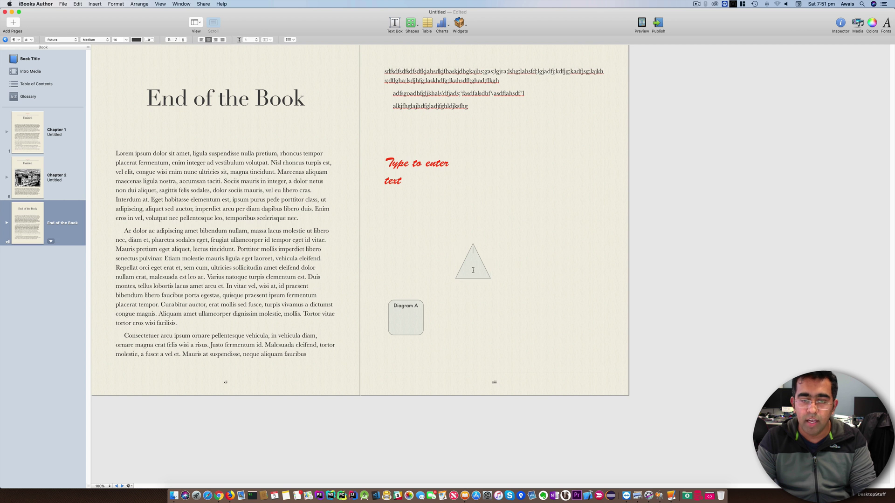
pyautogui.write('D')
pyautogui.write('iagram B')
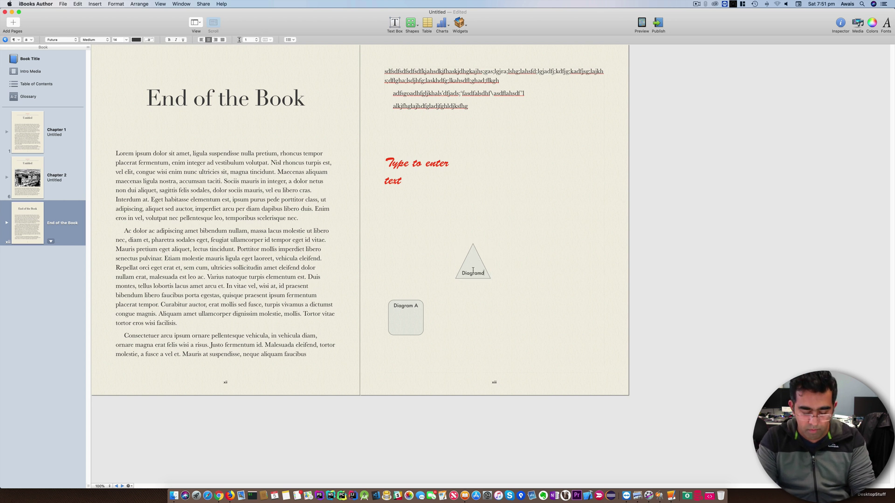
pyautogui.click(495, 268)
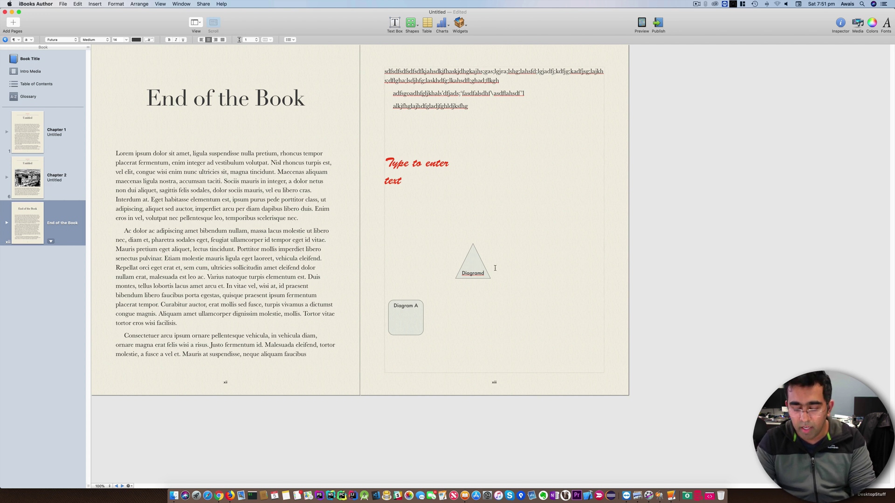
pyautogui.click(502, 266)
# Increase the corner rounding of the Diagram A rectangle until it forms a circle
pyautogui.click(405, 302)
pyautogui.moveTo(392, 300)
pyautogui.mouseDown()
pyautogui.moveTo(391, 286)
pyautogui.moveTo(419, 288)
pyautogui.moveTo(389, 292)
pyautogui.moveTo(411, 293)
pyautogui.moveTo(399, 293)
pyautogui.mouseUp()
pyautogui.click(484, 276)
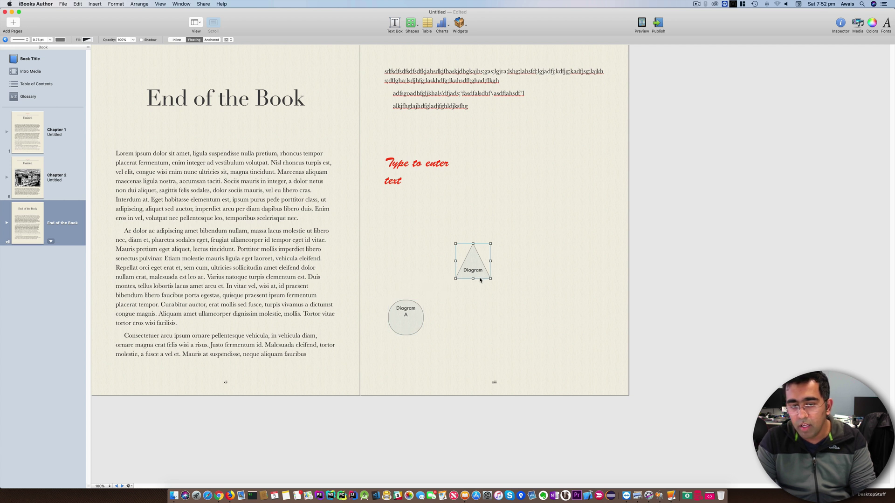
pyautogui.click(480, 299)
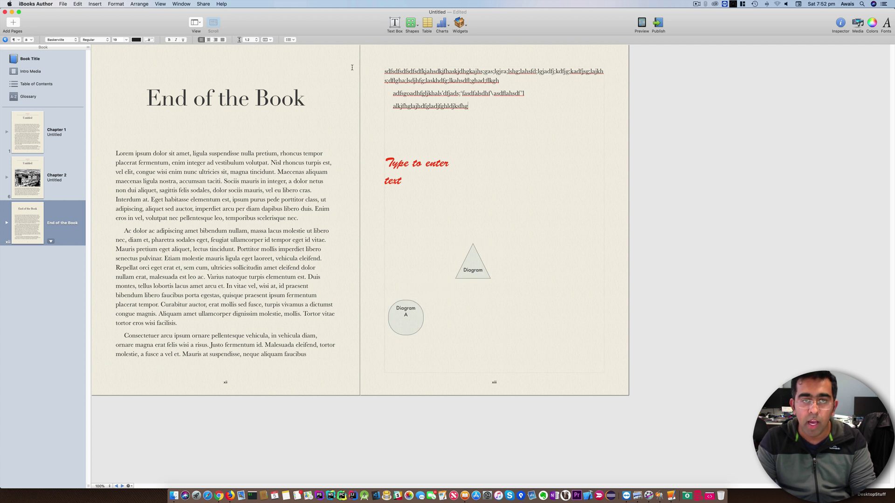
# Try to draw a freeform connector from the Diagram A circle to the triangle
pyautogui.click(412, 24)
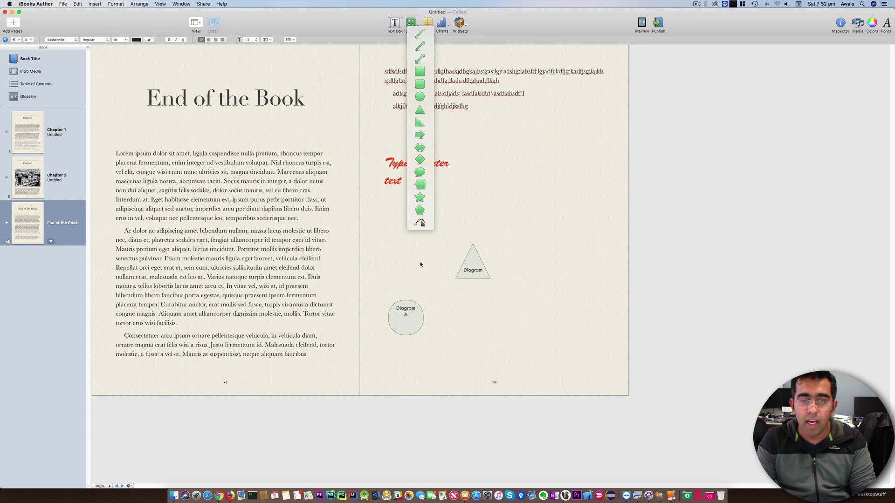
pyautogui.click(420, 223)
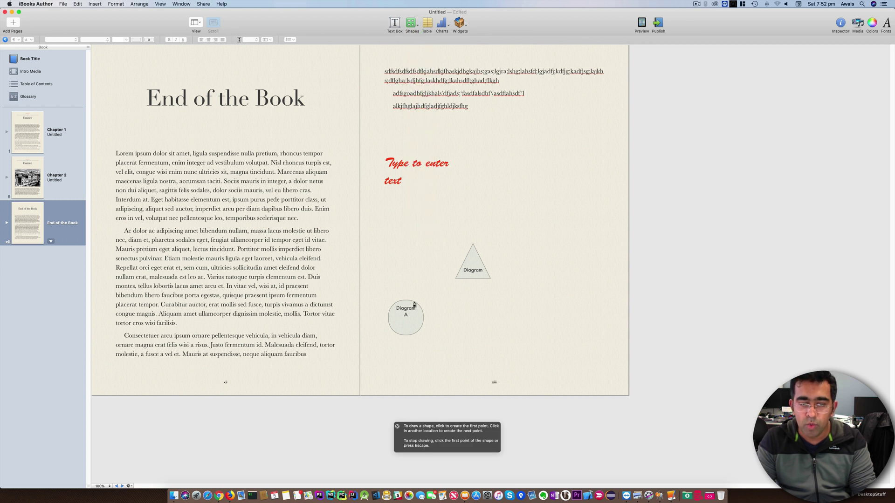
pyautogui.moveTo(449, 275); pyautogui.dragTo(461, 273)
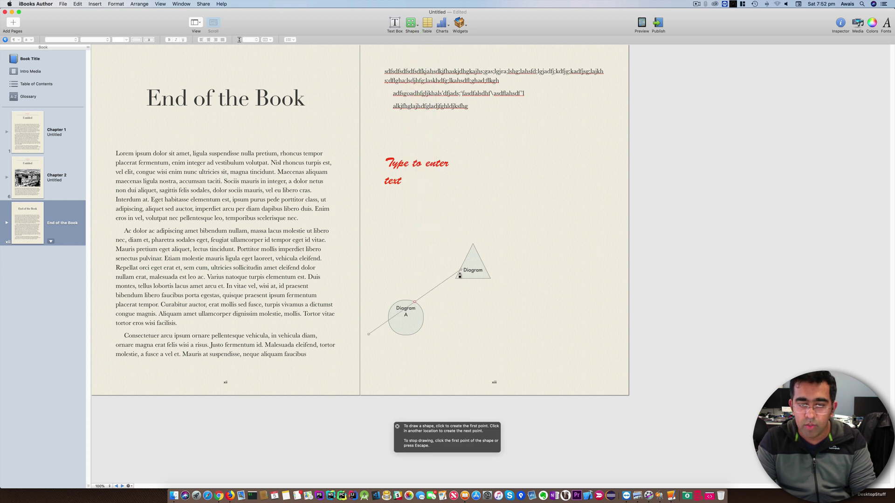
pyautogui.click(449, 298)
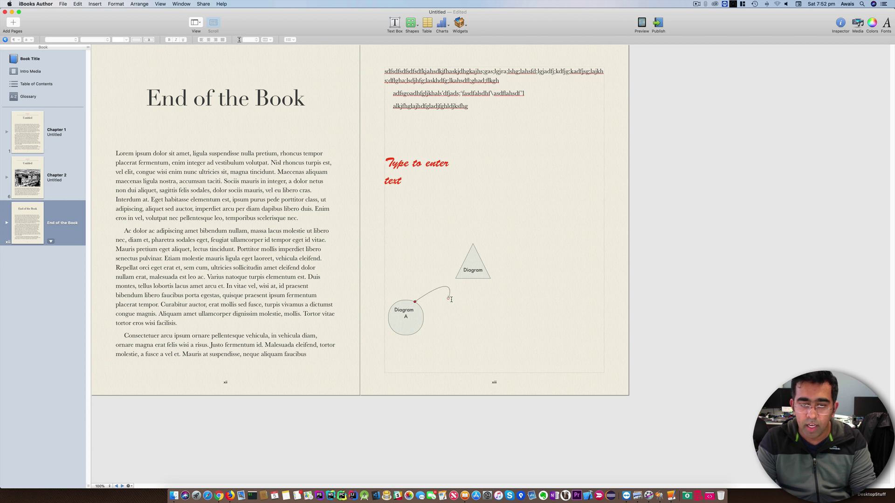
# Insert a straight line above the triangle and delete the freeform curve beside the Diagram A circle
pyautogui.click(409, 24)
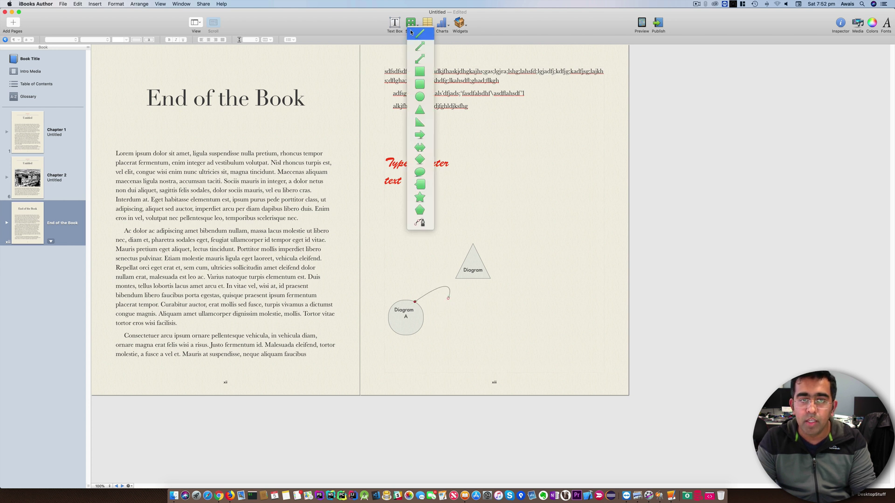
pyautogui.click(413, 33)
pyautogui.click(404, 302)
pyautogui.click(449, 292)
pyautogui.press('Delete')
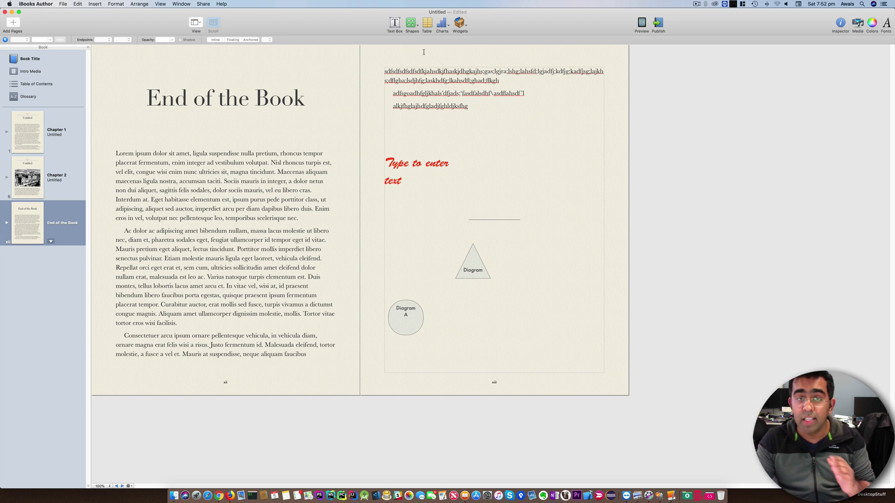
pyautogui.click(417, 28)
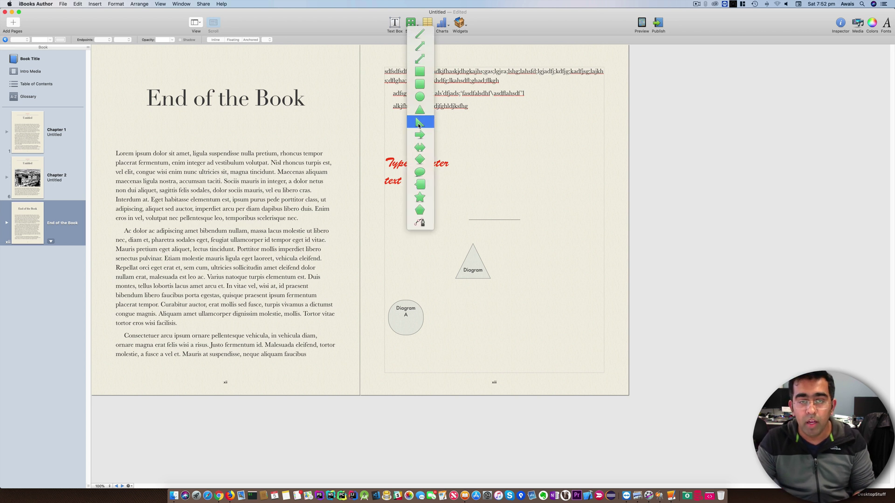
pyautogui.click(475, 312)
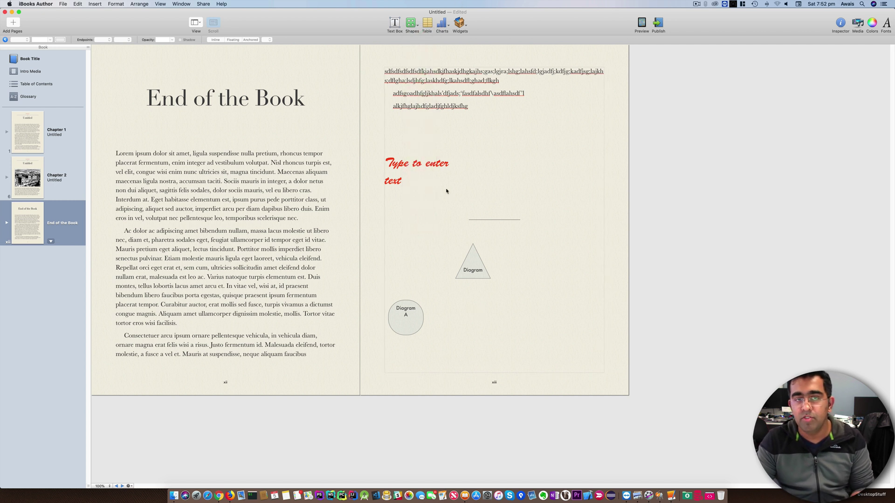
pyautogui.click(111, 230)
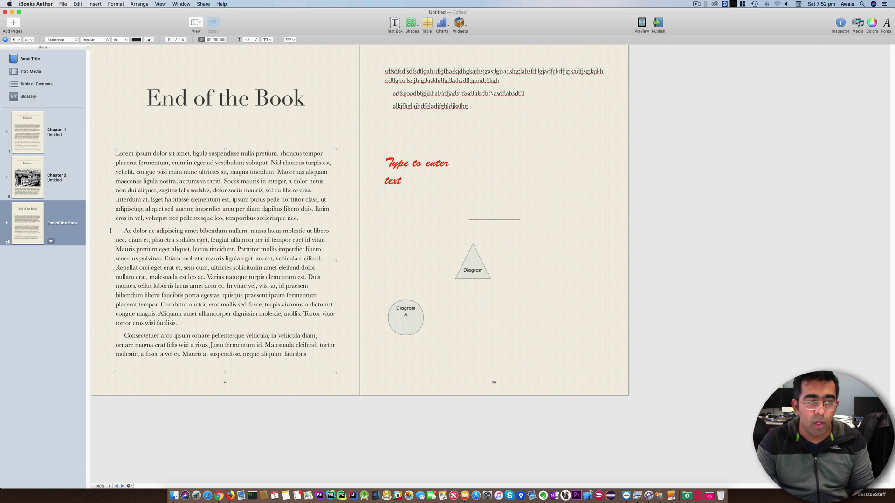
# Expand the pages of Chapter 1 and go to its blank page 5
pyautogui.click(48, 241)
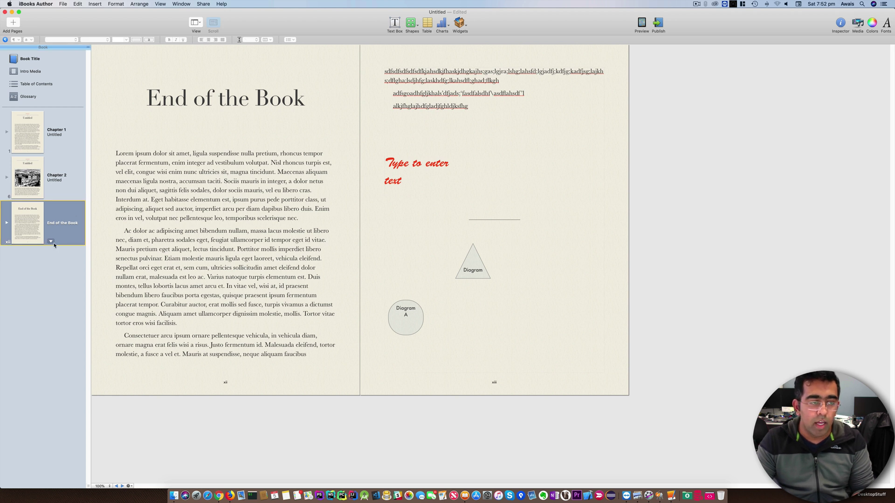
pyautogui.click(51, 242)
pyautogui.click(42, 262)
pyautogui.click(7, 223)
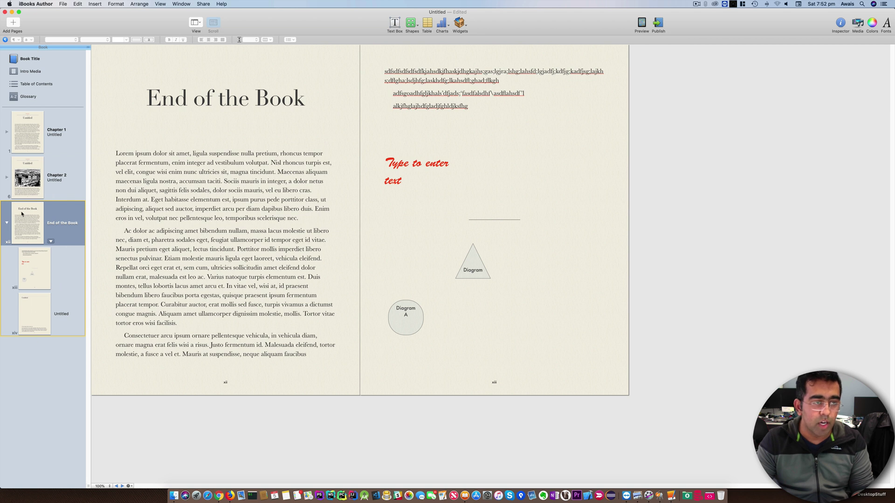
pyautogui.click(28, 177)
pyautogui.click(31, 135)
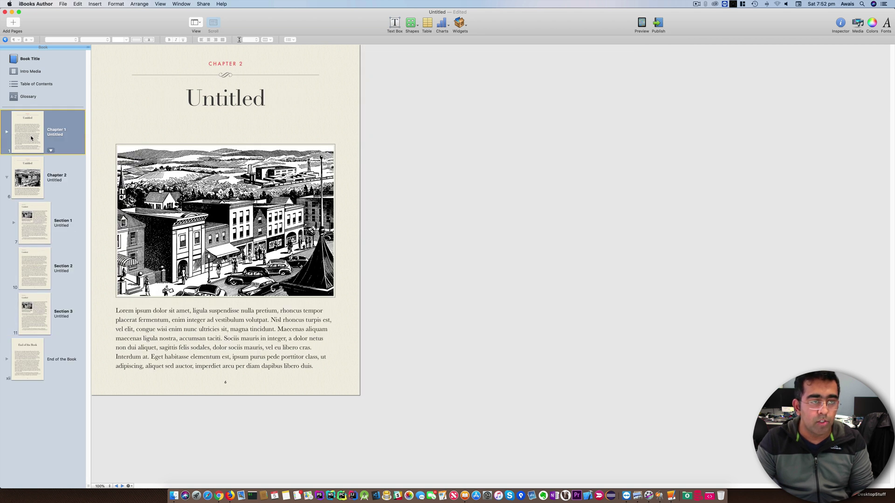
pyautogui.click(34, 310)
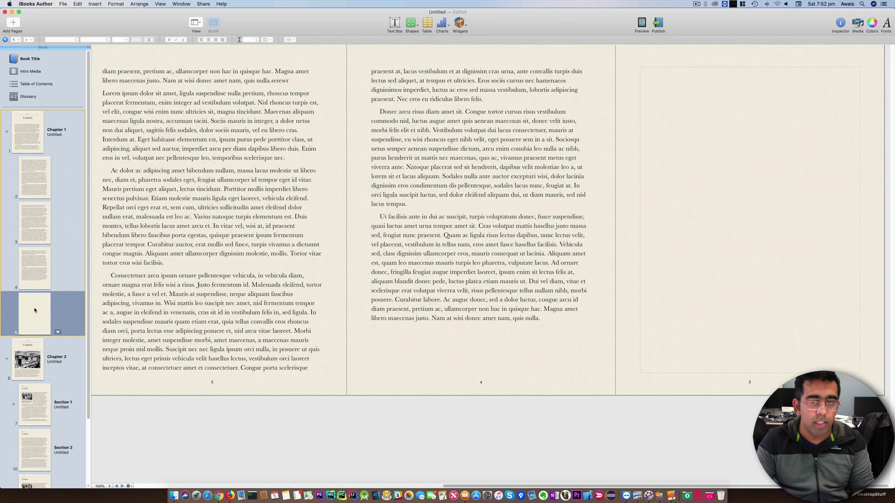
pyautogui.click(605, 163)
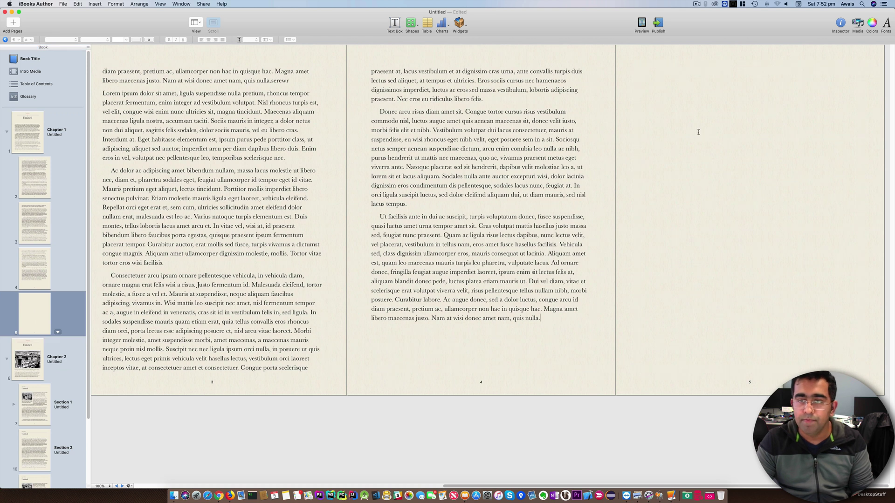
# Insert a table into the text of page 4 and select the first cell of its second body row
pyautogui.click(427, 23)
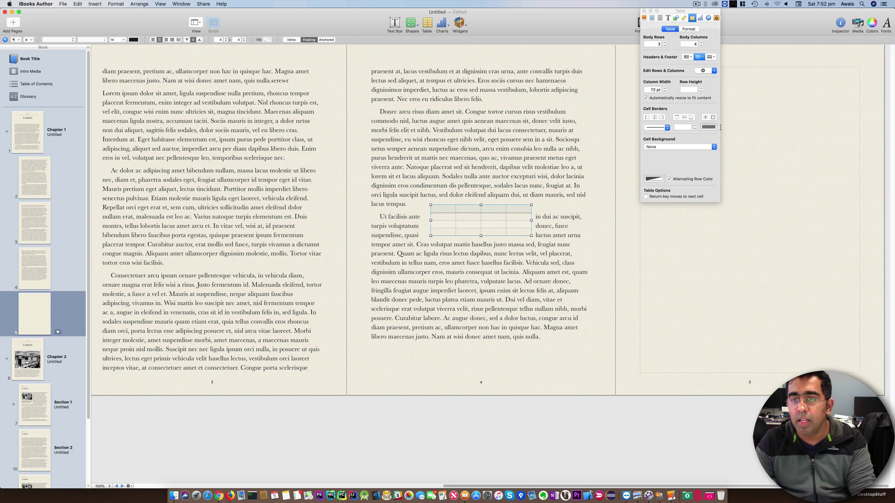
pyautogui.click(492, 219)
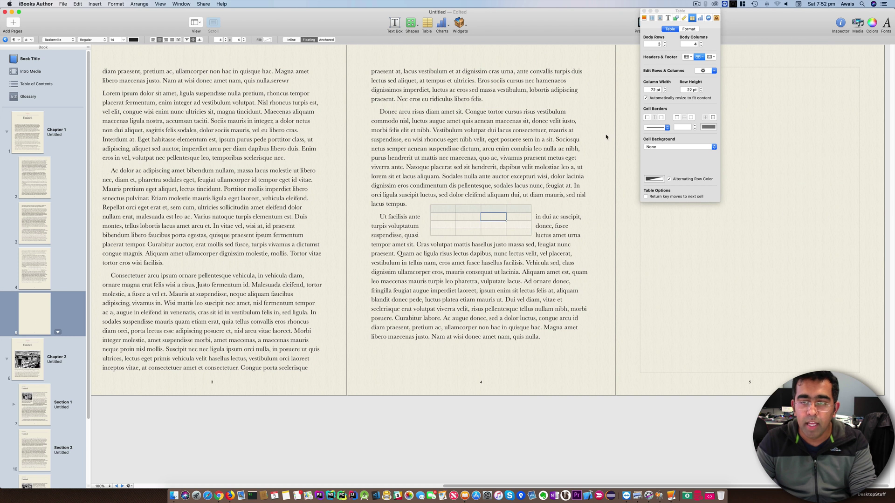
pyautogui.click(470, 225)
pyautogui.click(443, 225)
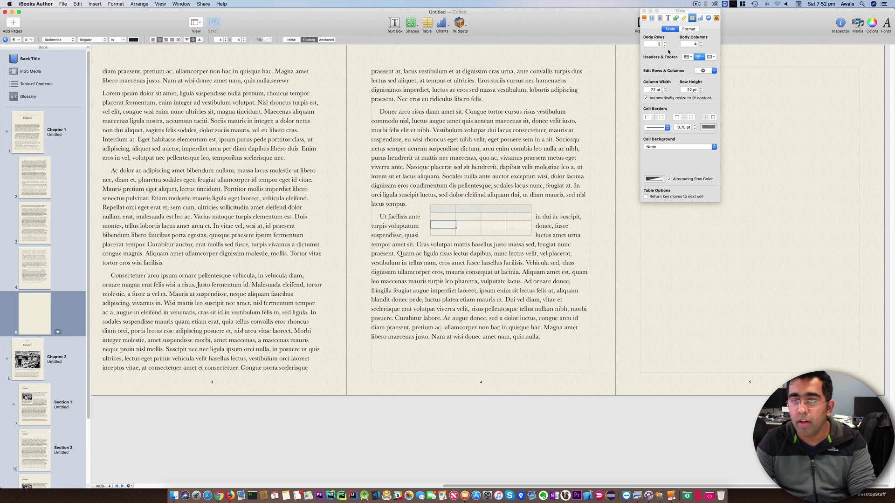
# Increase the table on page 4 to 8 body rows and 6 body columns
pyautogui.moveTo(671, 11); pyautogui.dragTo(671, 72)
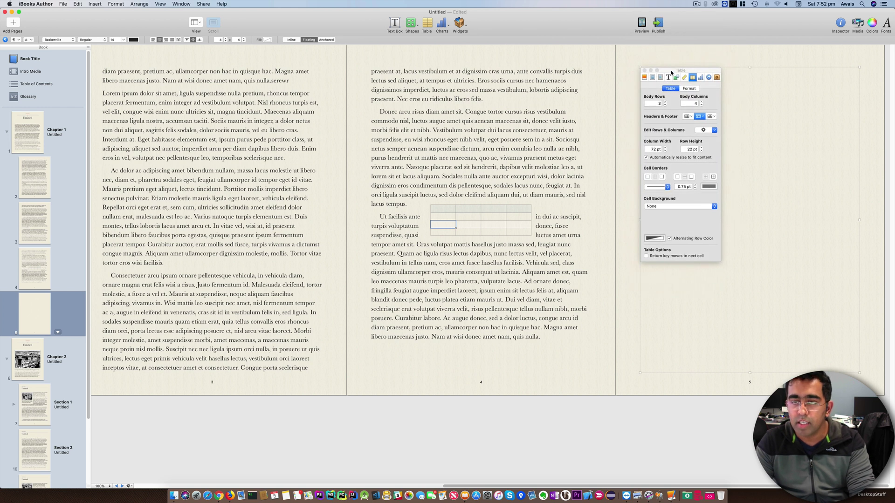
pyautogui.click(665, 102)
pyautogui.click(665, 102)
pyautogui.click(665, 102)
pyautogui.click(665, 103)
pyautogui.click(665, 103)
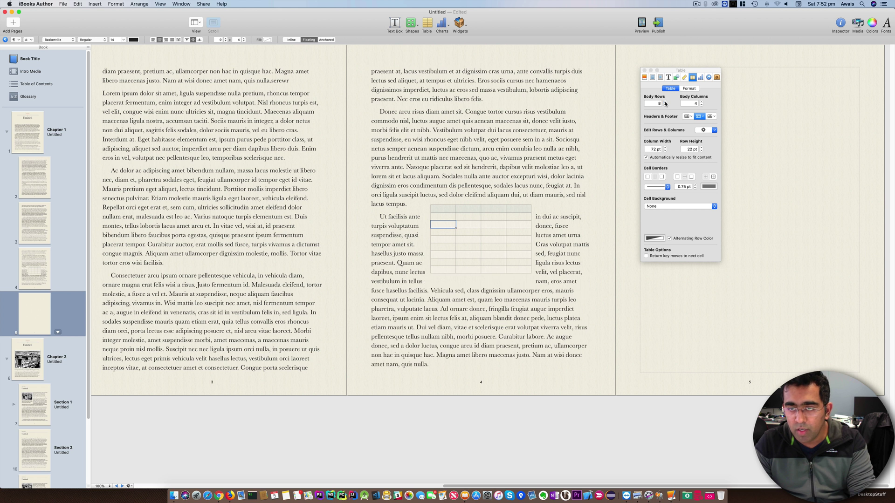
pyautogui.click(703, 102)
pyautogui.click(702, 102)
# Examine the available cell formats for the fourth header cell of the table
pyautogui.click(522, 209)
pyautogui.click(688, 89)
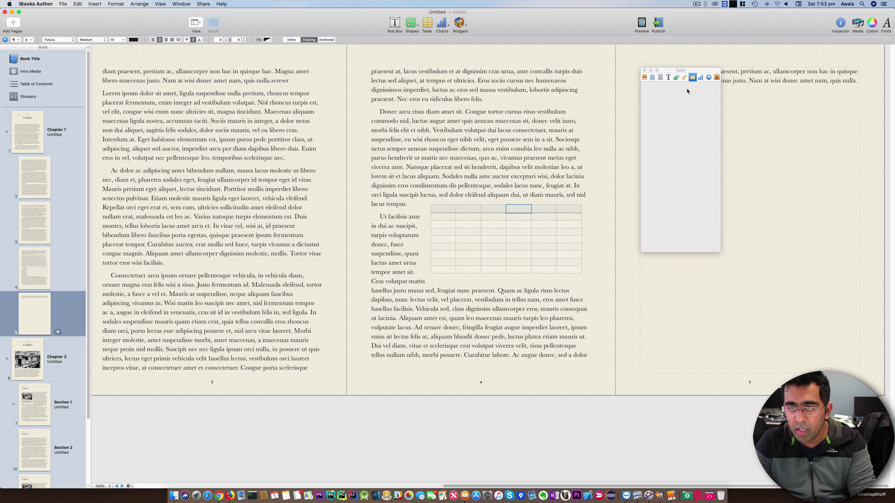
pyautogui.click(677, 105)
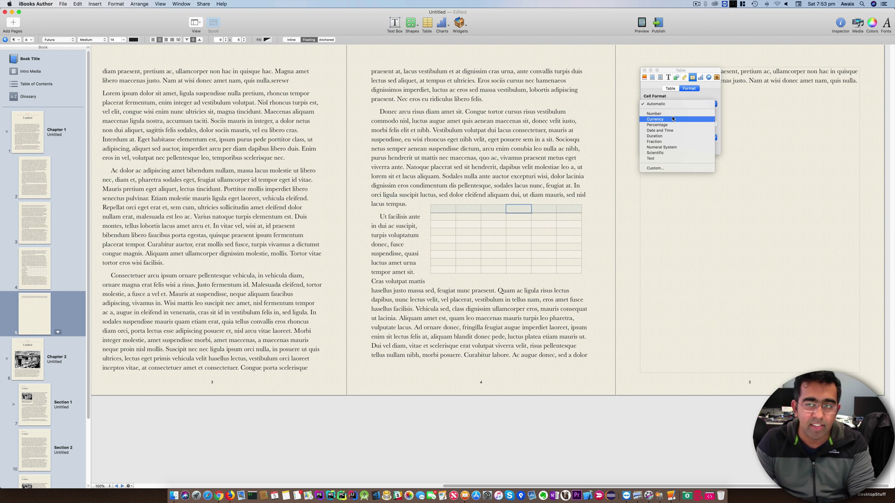
pyautogui.click(674, 89)
pyautogui.click(670, 89)
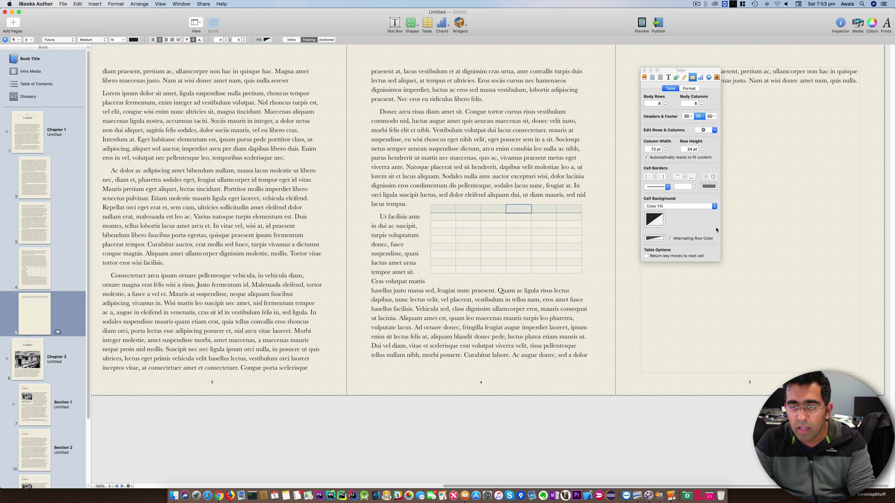
# Try Gradient Fill and no background on the fourth header cell, returning it to Color Fill
pyautogui.click(657, 224)
pyautogui.click(667, 206)
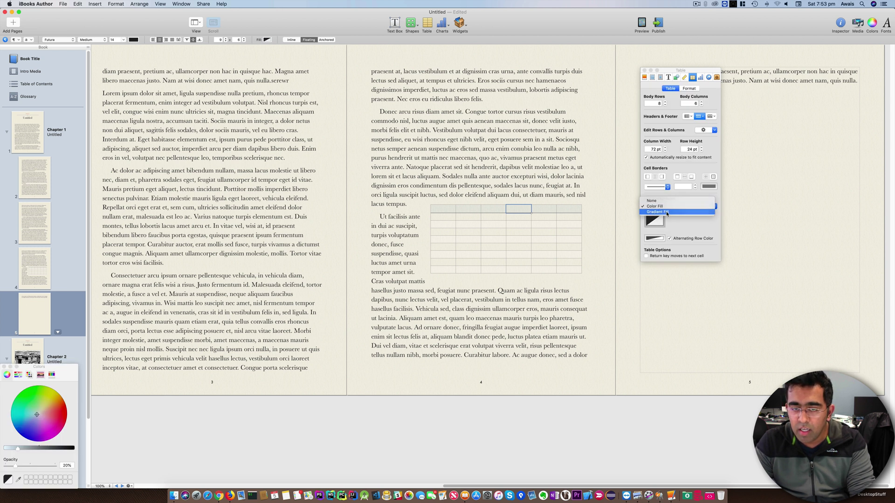
pyautogui.click(667, 213)
pyautogui.click(668, 206)
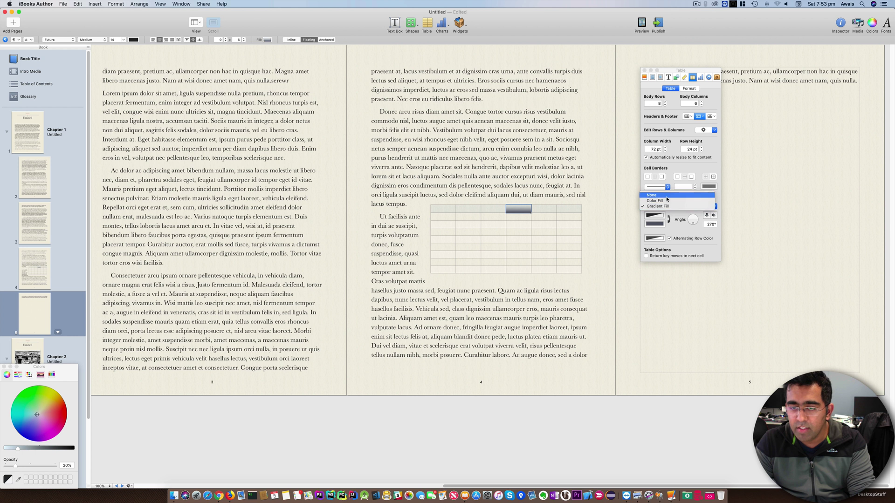
pyautogui.click(669, 192)
pyautogui.click(671, 206)
pyautogui.click(669, 214)
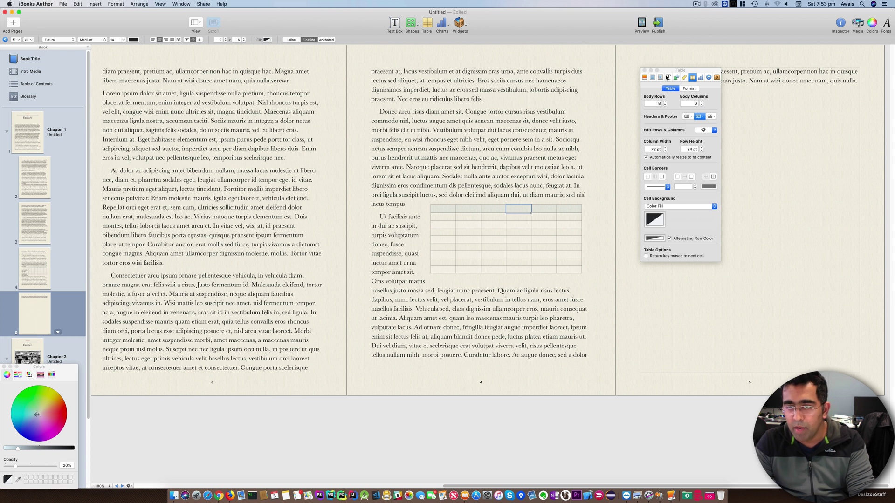
pyautogui.click(645, 70)
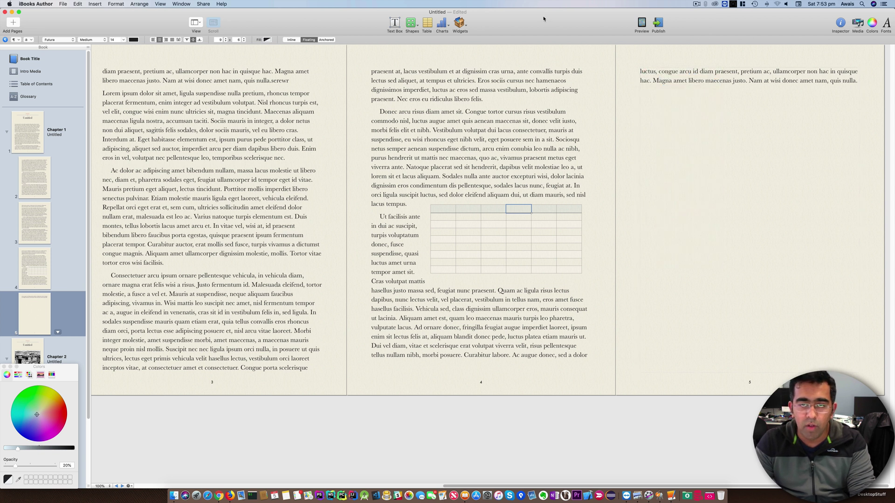
# Insert a 3D stacked column chart above the table on page 4 and select its bars
pyautogui.click(448, 27)
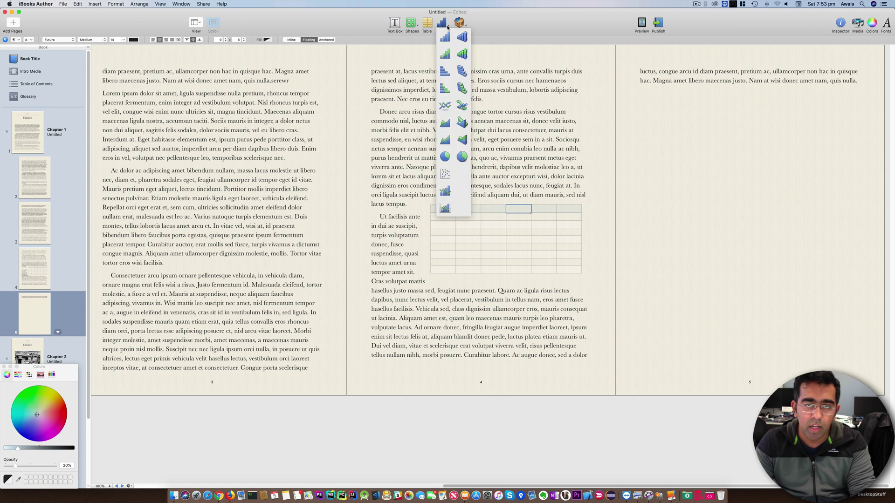
pyautogui.click(464, 57)
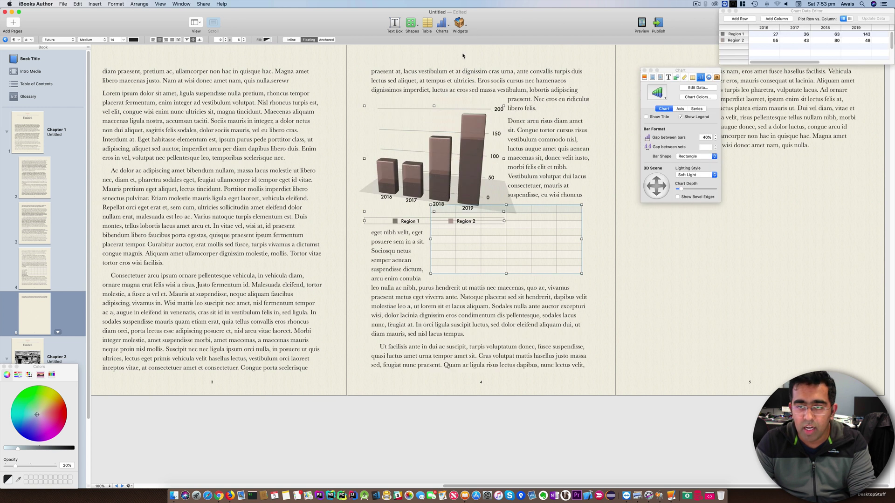
pyautogui.click(427, 182)
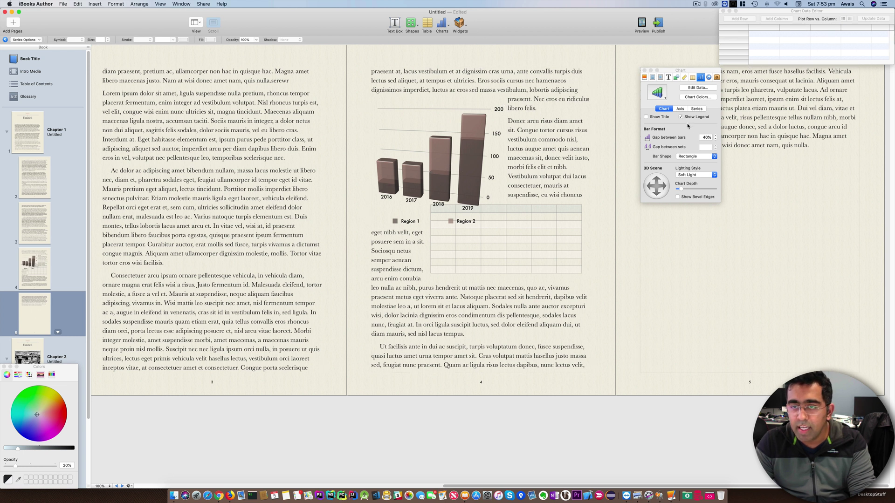
# Try the Cylinder bar shape on the 3D chart and switch back to Rectangle
pyautogui.click(690, 157)
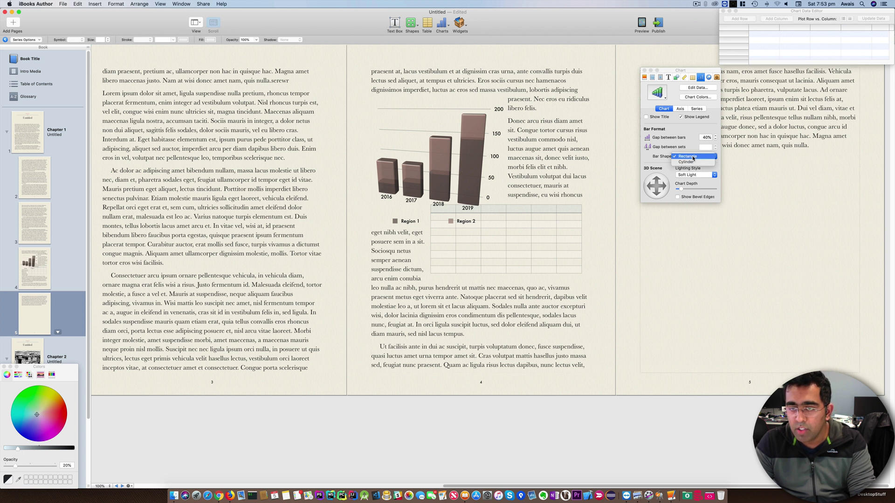
pyautogui.click(693, 163)
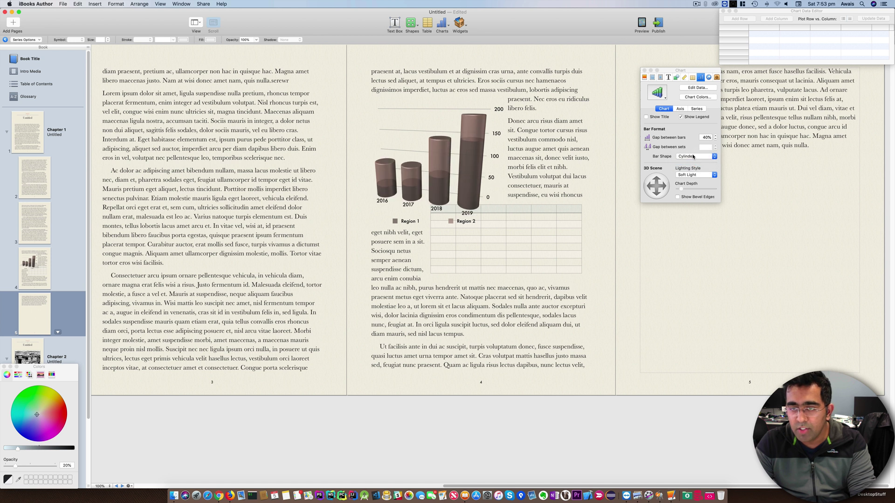
pyautogui.click(693, 156)
pyautogui.click(691, 150)
# Try the Default lighting style on the 3D chart and set it to Medium Right
pyautogui.click(694, 175)
pyautogui.click(695, 182)
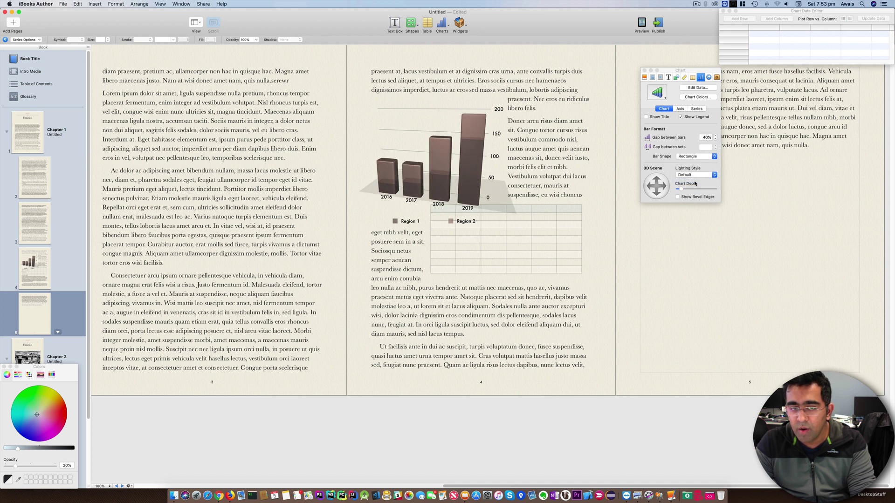
pyautogui.click(694, 175)
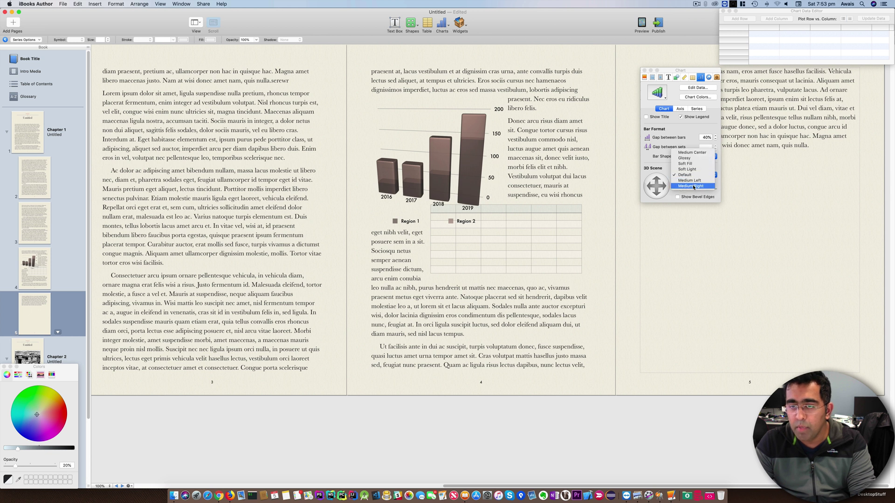
pyautogui.click(693, 186)
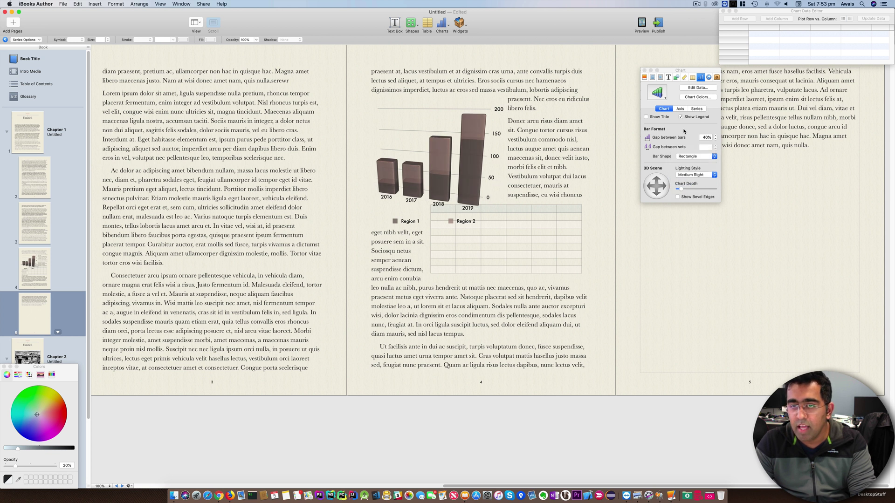
# Review the chart's axis options and examine its region data in an enlarged Chart Data Editor
pyautogui.click(704, 109)
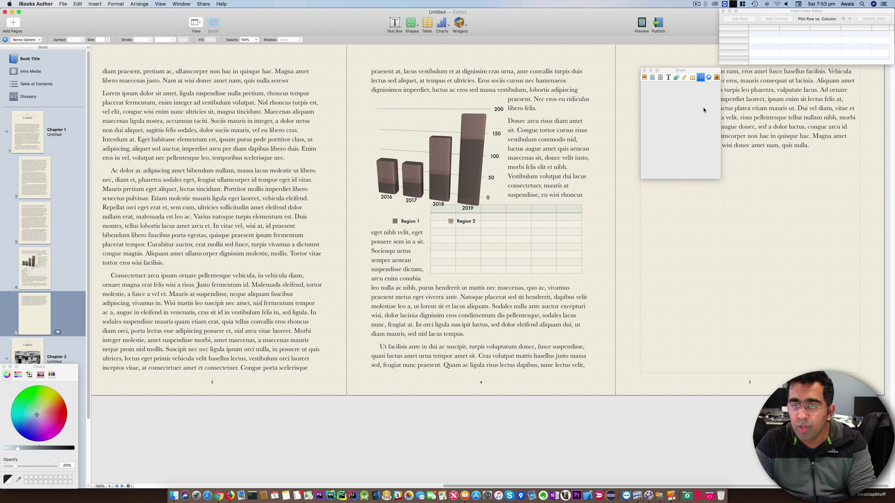
pyautogui.click(678, 109)
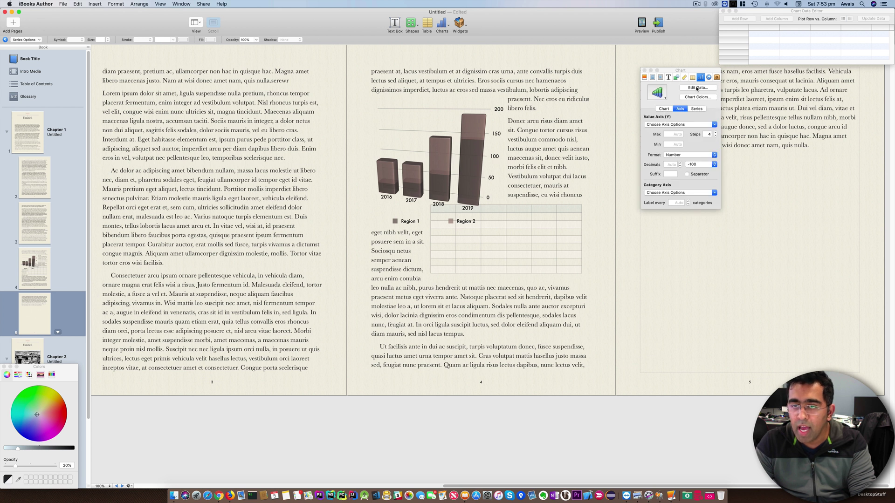
pyautogui.click(697, 88)
pyautogui.click(697, 88)
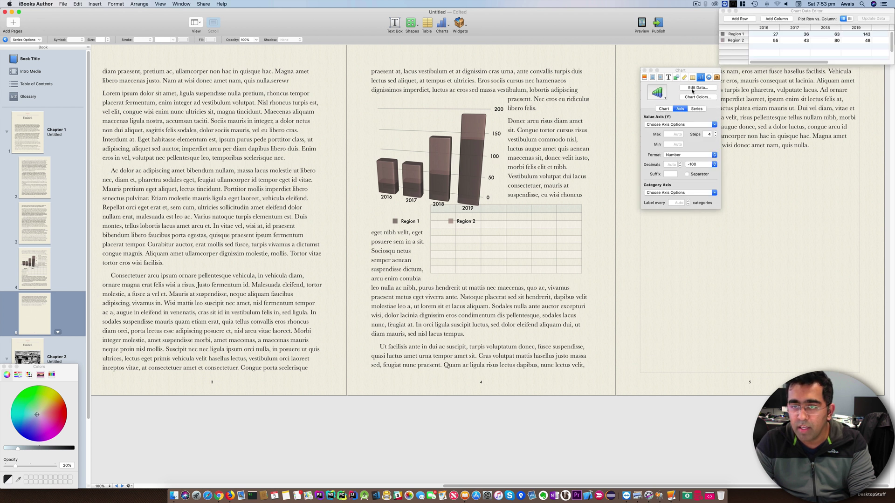
pyautogui.moveTo(722, 64); pyautogui.dragTo(555, 163)
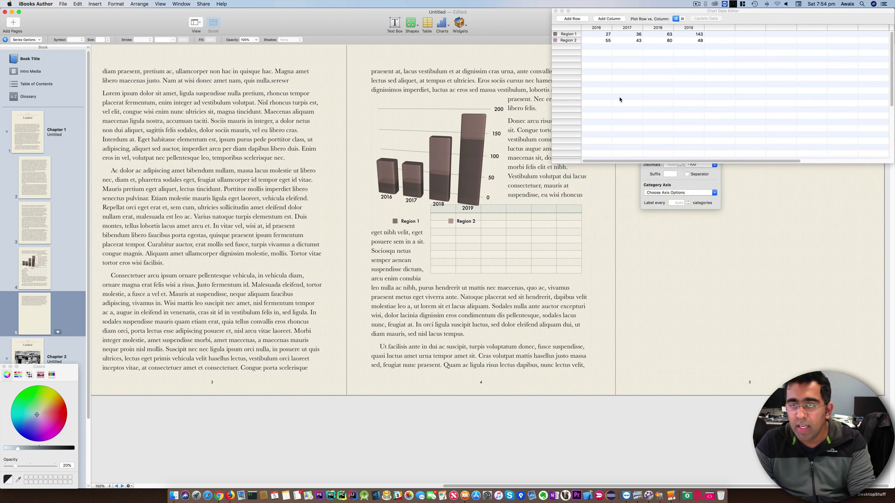
pyautogui.click(637, 79)
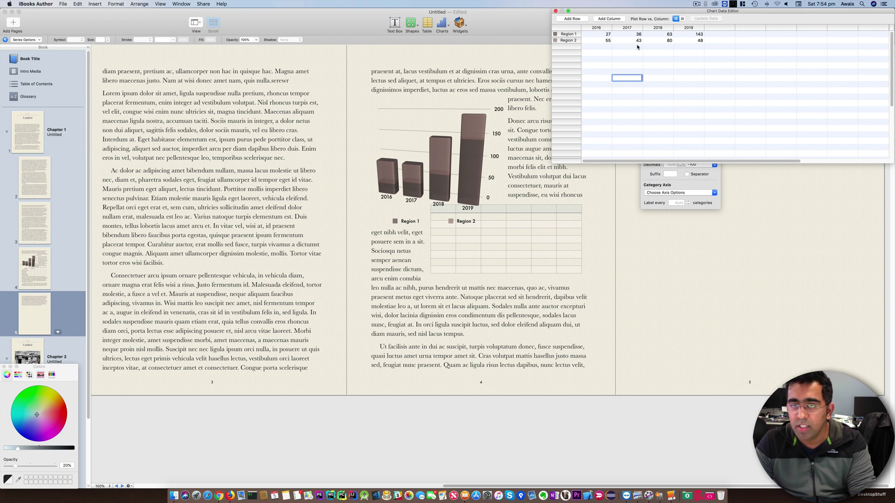
pyautogui.click(631, 47)
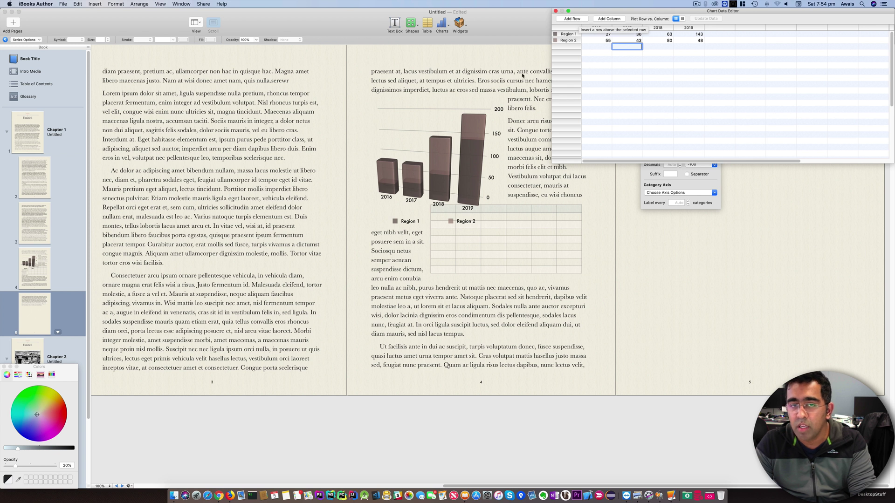
pyautogui.click(556, 11)
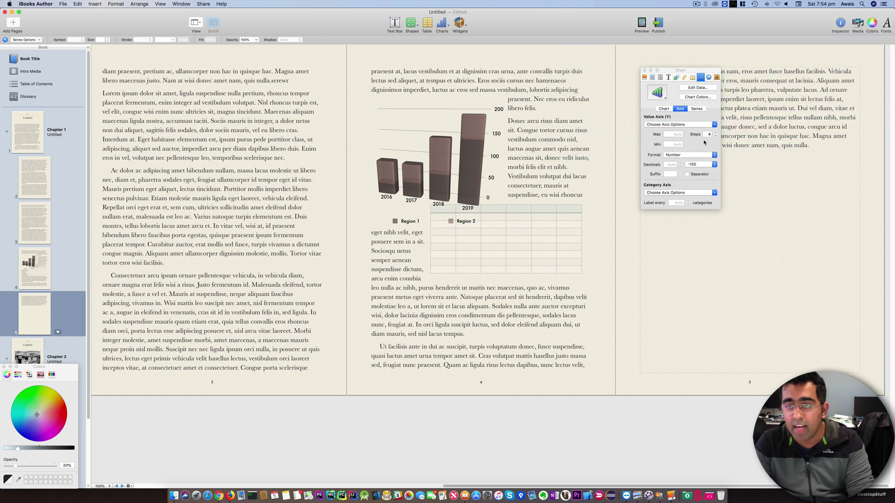
# Apply the blue 3D texture fills to all the chart's series, and close the chart colors and inspector windows
pyautogui.click(706, 99)
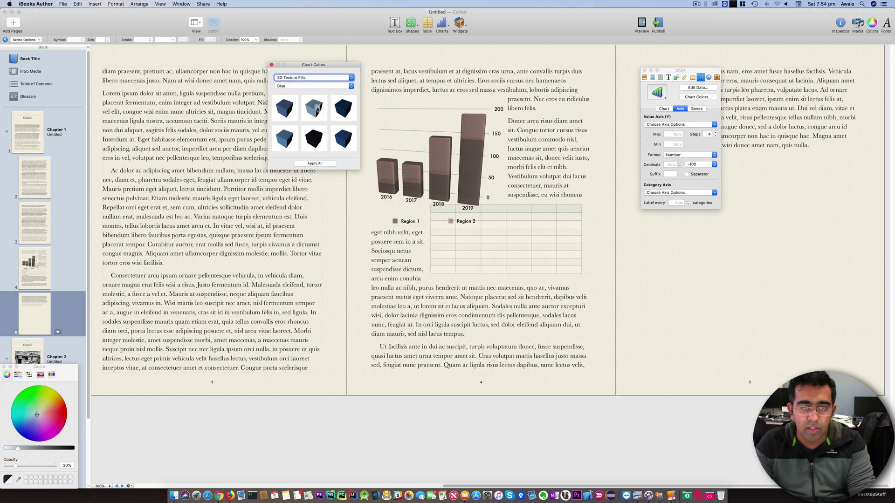
pyautogui.click(317, 164)
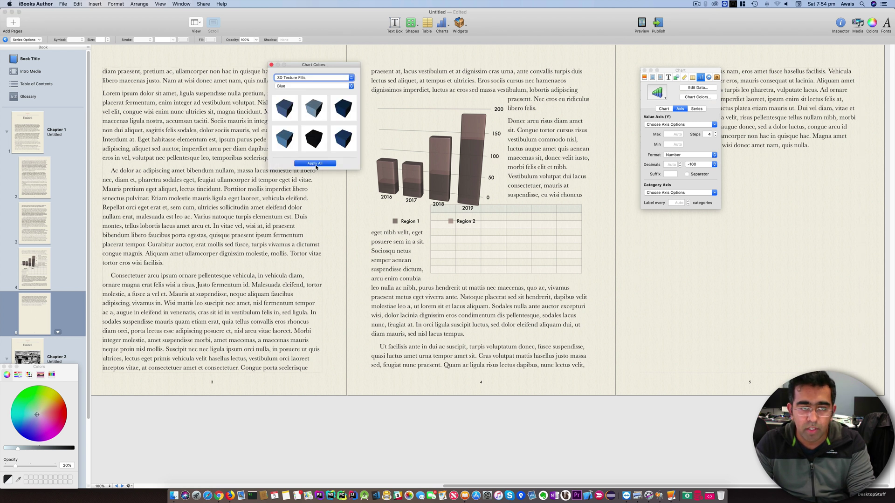
pyautogui.click(282, 77)
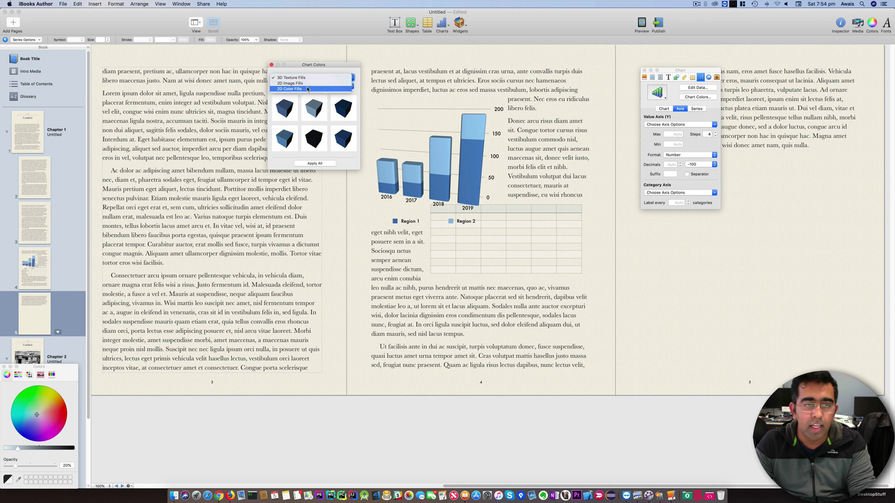
pyautogui.click(281, 66)
pyautogui.click(272, 65)
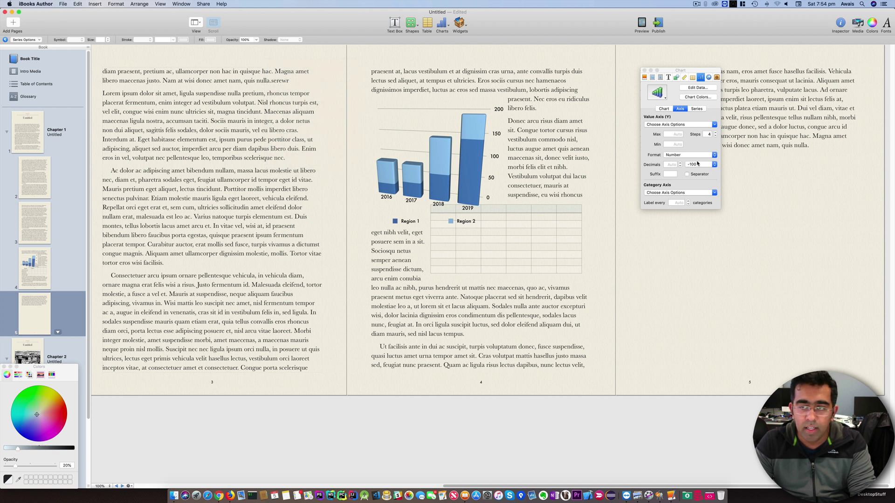
pyautogui.click(644, 72)
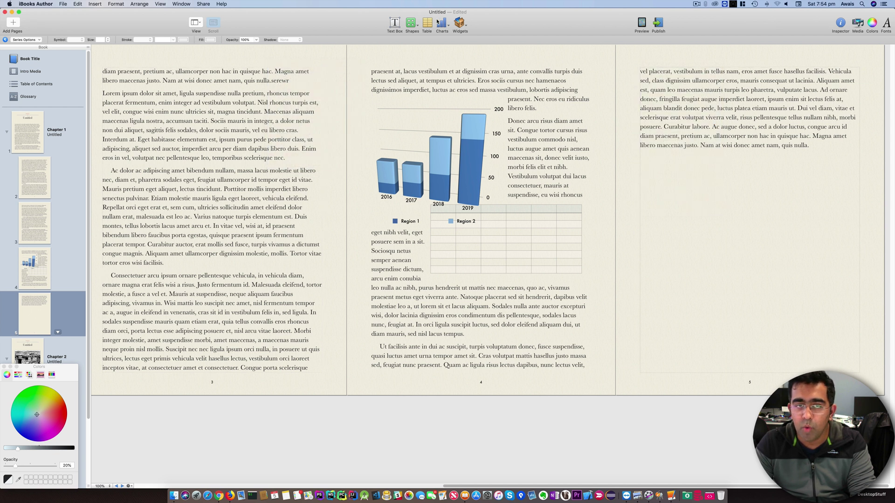
# Insert an HTML widget and move it onto page 5 below the text
pyautogui.click(455, 26)
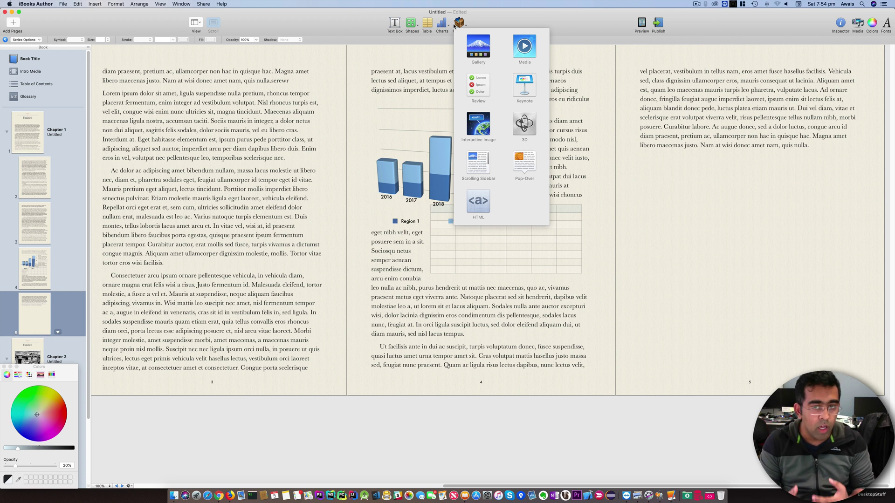
pyautogui.click(481, 200)
pyautogui.click(523, 141)
pyautogui.press('super+a')
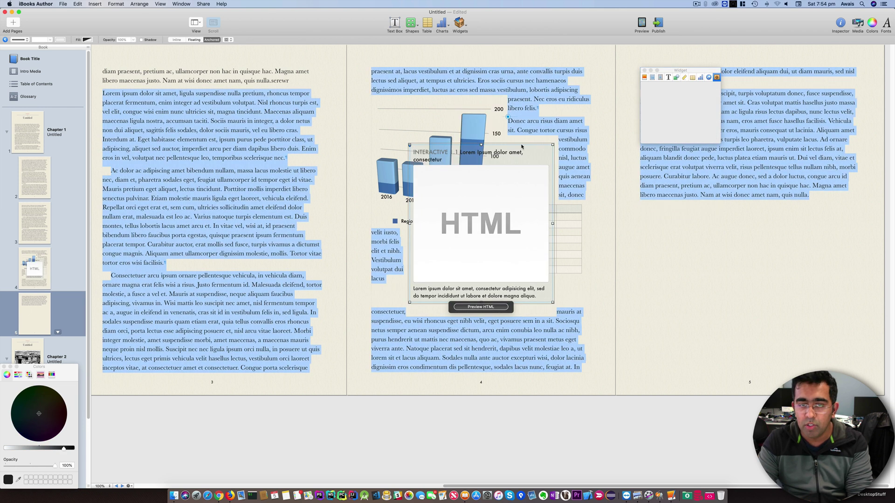
pyautogui.click(527, 168)
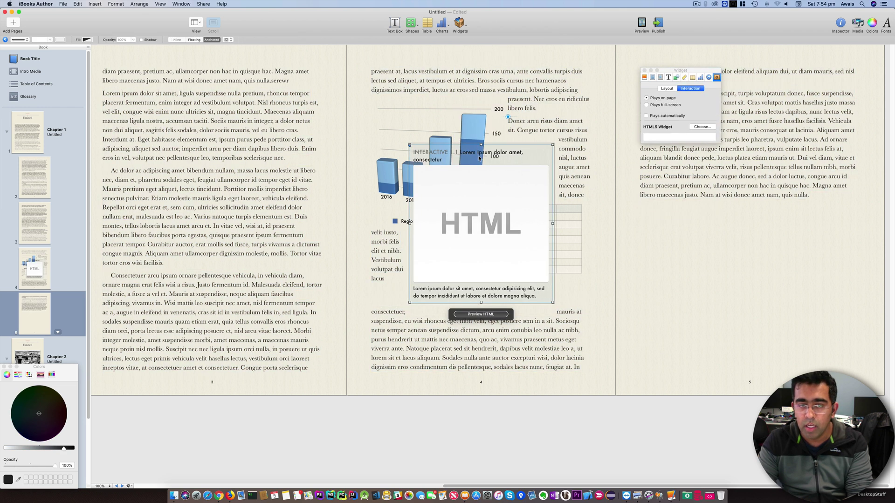
pyautogui.moveTo(514, 186); pyautogui.dragTo(739, 241)
pyautogui.click(738, 241)
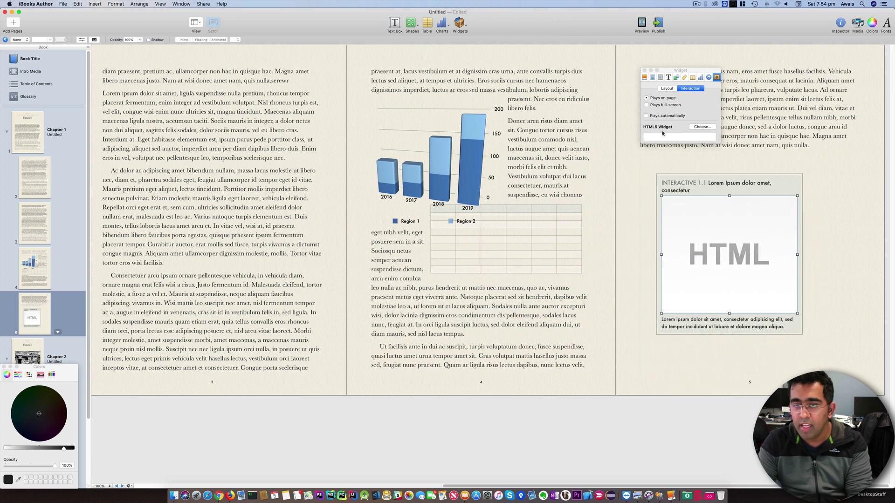
# Try to choose an HTML5 file for the widget from the expenses project's src/app/pages/user folder, and cancel the selection
pyautogui.click(678, 133)
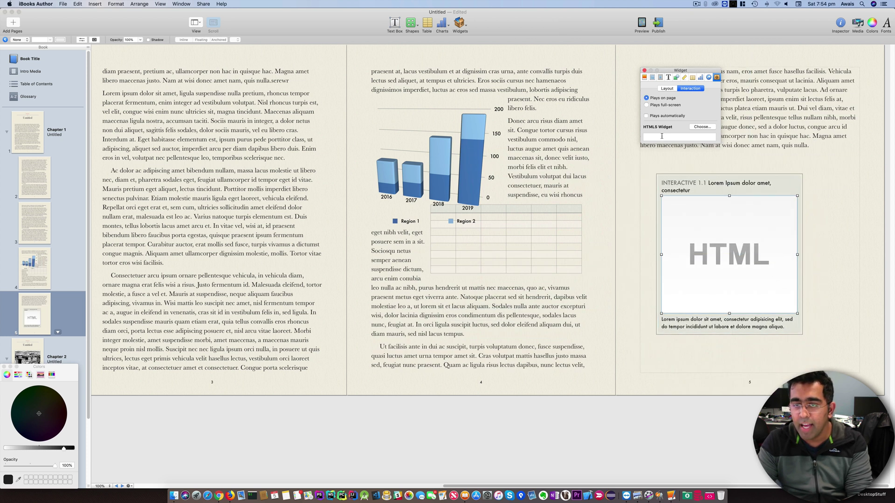
pyautogui.click(697, 128)
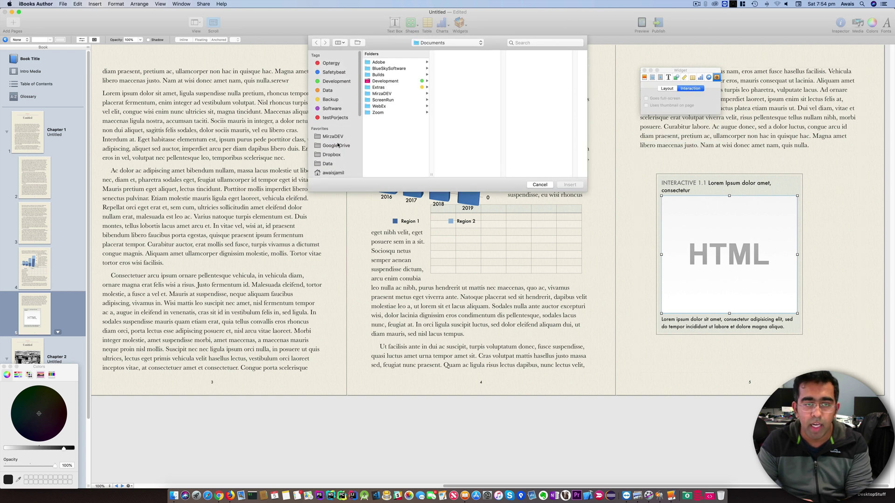
pyautogui.click(338, 137)
pyautogui.click(382, 62)
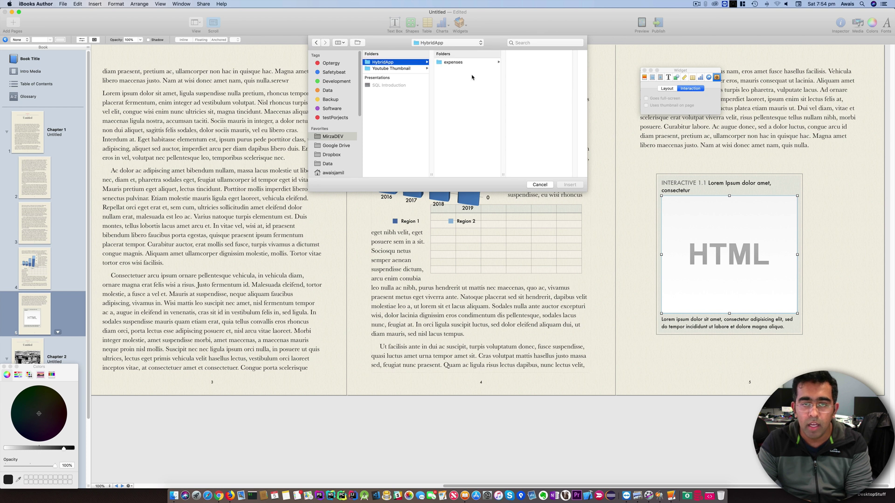
pyautogui.click(451, 62)
pyautogui.click(522, 113)
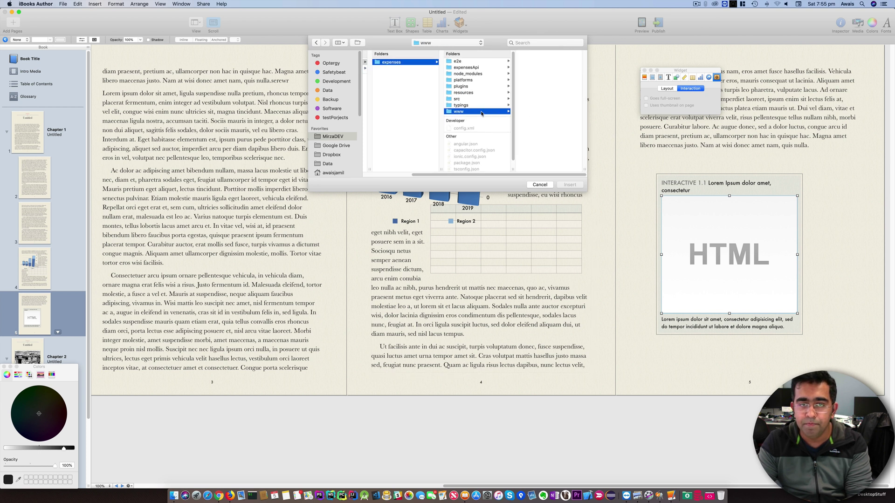
pyautogui.scroll(-1, 503, 110)
pyautogui.click(501, 105)
pyautogui.scroll(1, 480, 80)
pyautogui.click(459, 98)
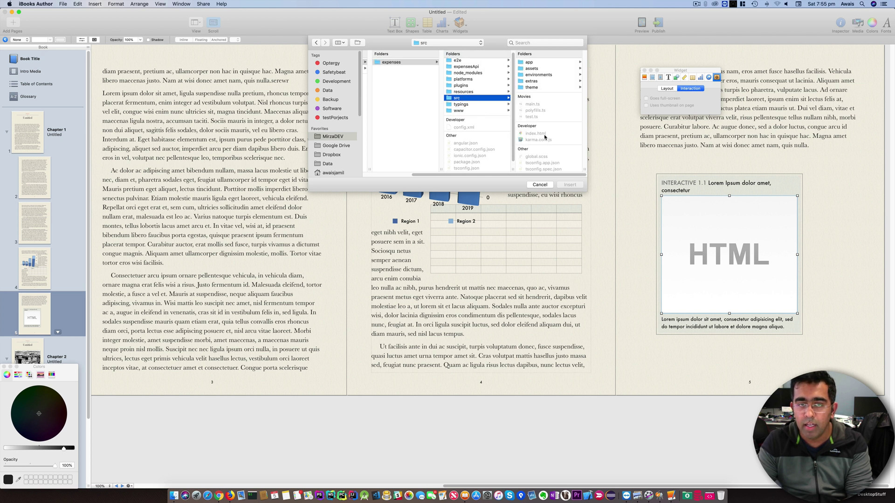
pyautogui.click(530, 62)
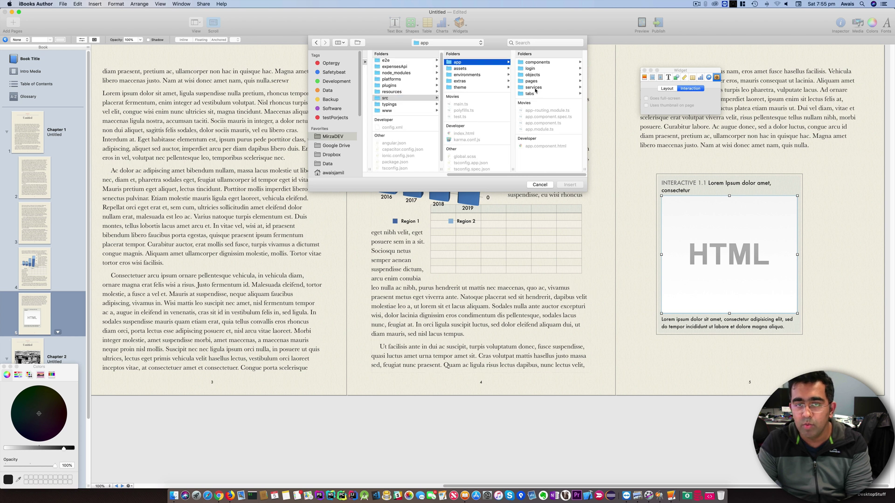
pyautogui.click(535, 82)
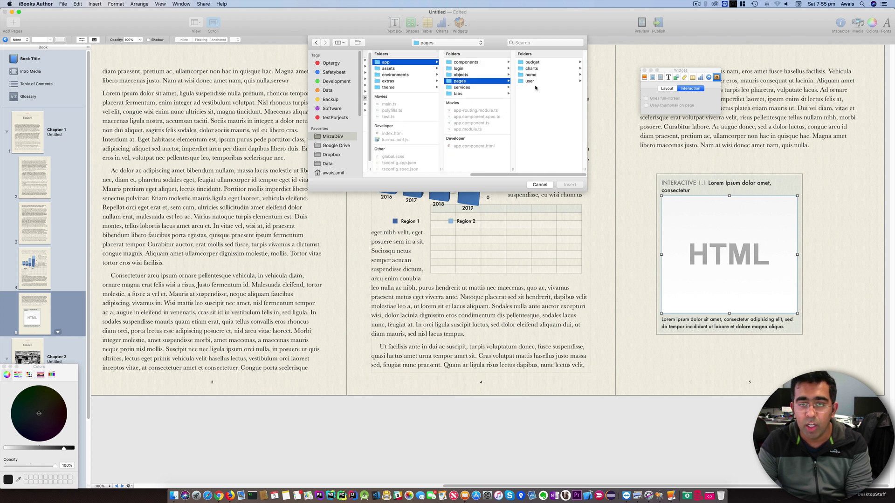
pyautogui.click(539, 82)
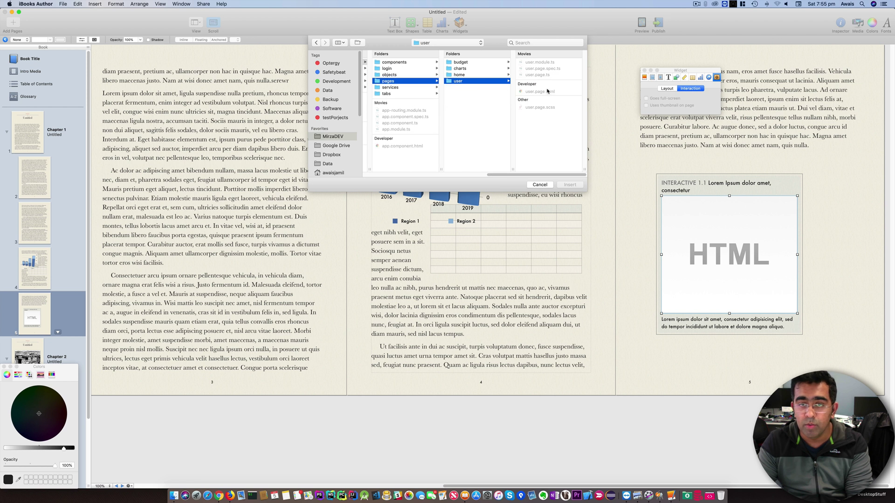
pyautogui.click(539, 185)
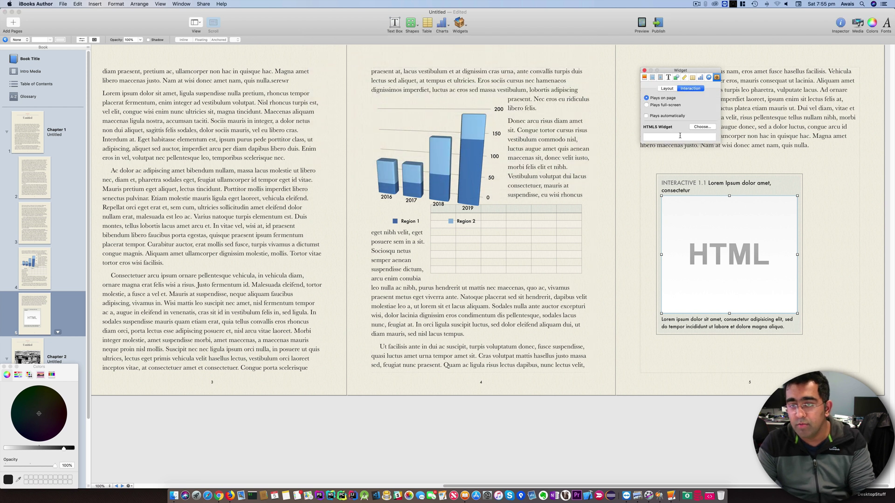
# Try the full-screen playback option on the HTML widget and switch back to Plays on page
pyautogui.click(662, 104)
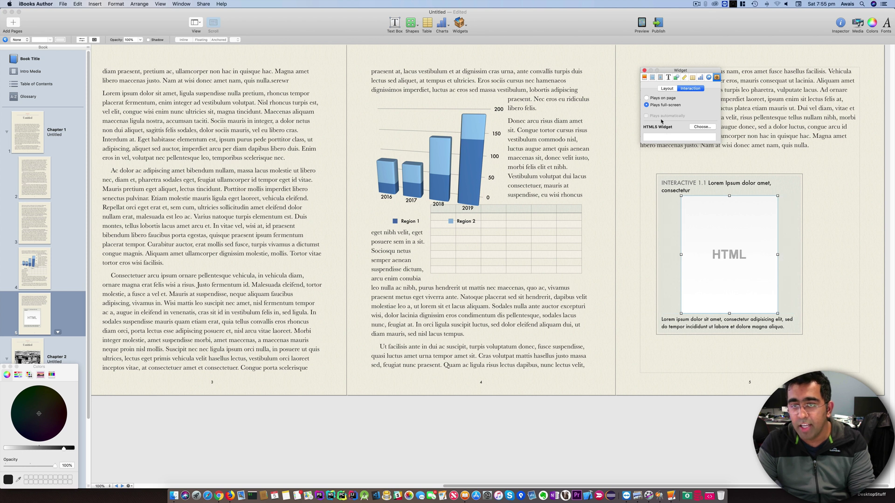
pyautogui.click(659, 99)
pyautogui.click(719, 251)
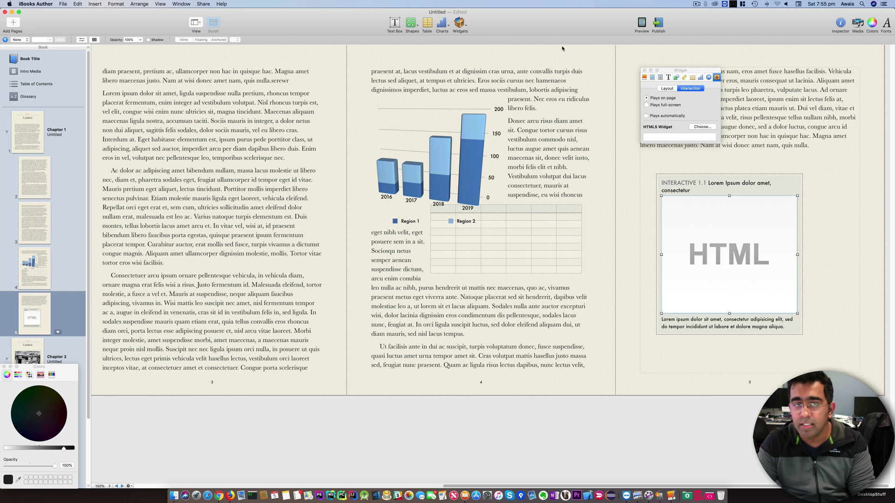
# Close the inspector, deselect the widget and preview the book in the Books app
pyautogui.click(660, 78)
pyautogui.click(668, 77)
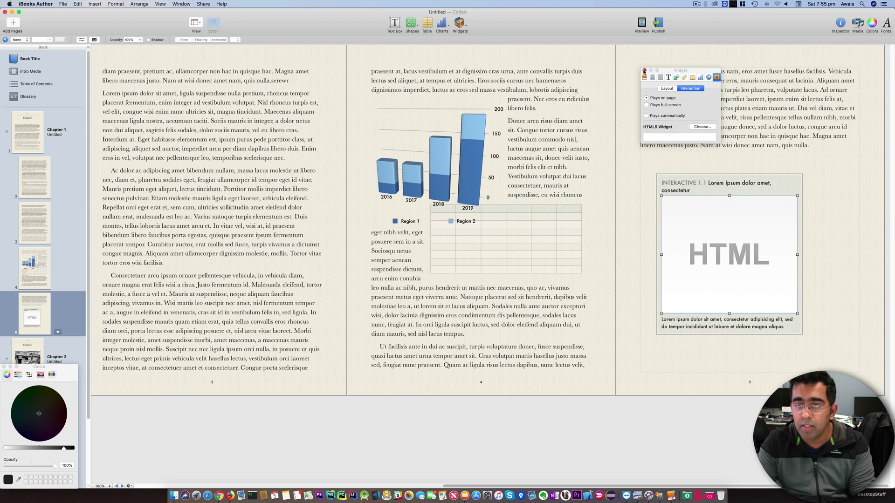
pyautogui.press('alt+super+i')
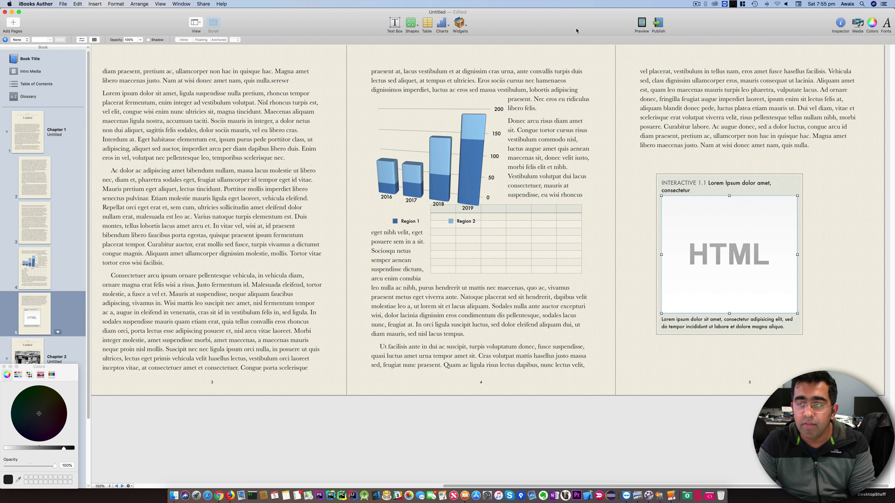
pyautogui.click(623, 76)
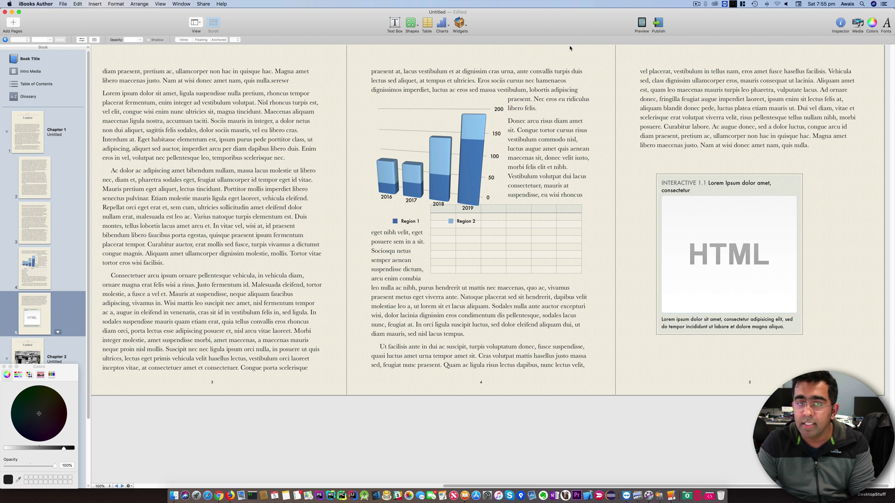
pyautogui.click(641, 23)
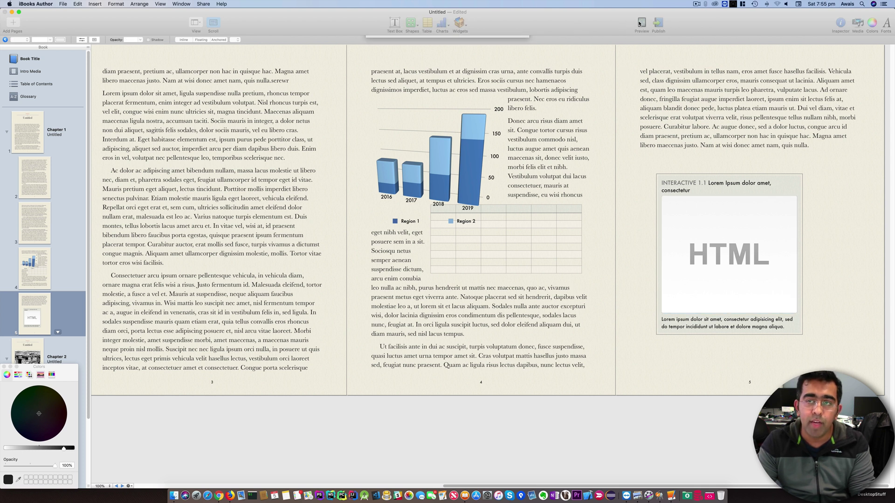
pyautogui.click(506, 117)
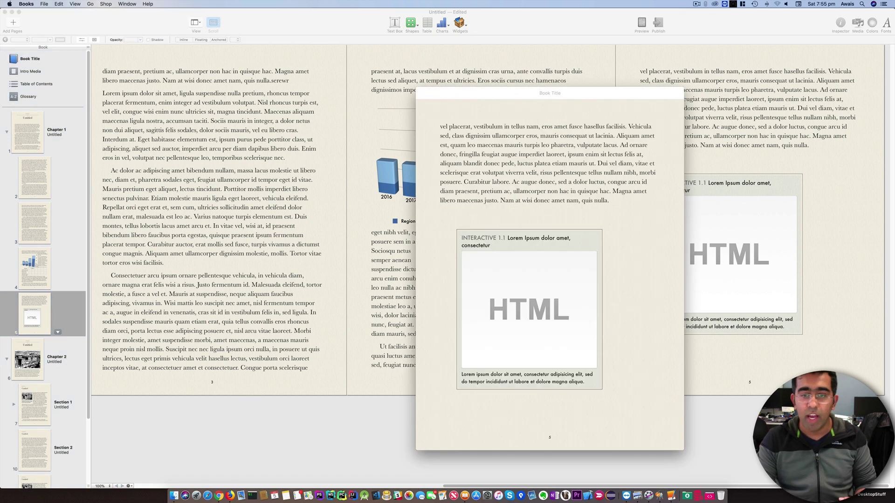
pyautogui.moveTo(520, 93); pyautogui.dragTo(323, 62)
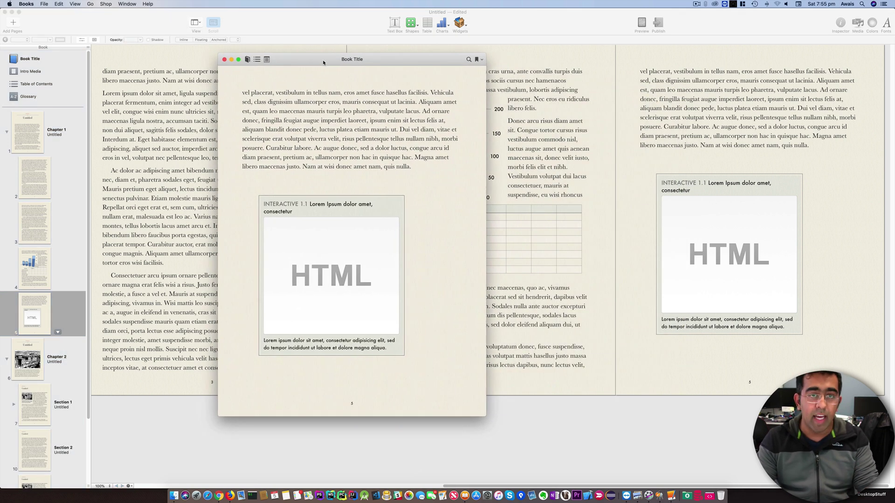
# Show the previewed book's page thumbnails, go to the End of the Book section and enlarge the preview window
pyautogui.click(257, 59)
pyautogui.click(228, 93)
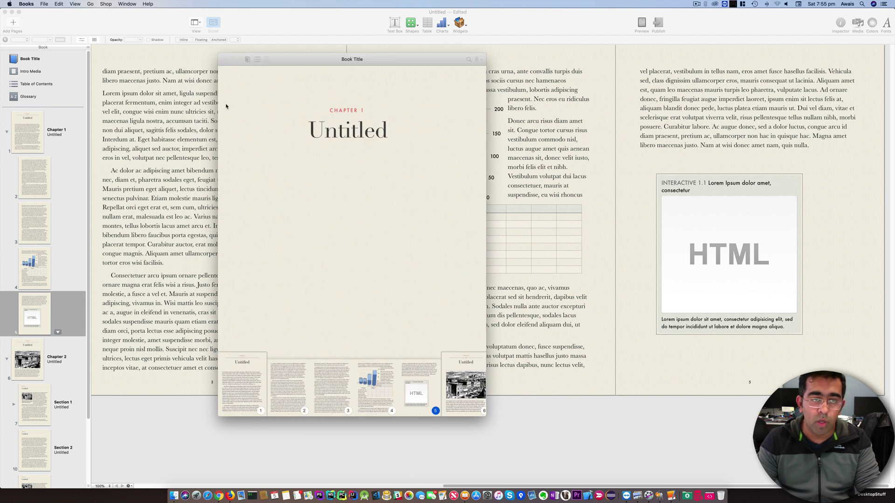
pyautogui.click(256, 60)
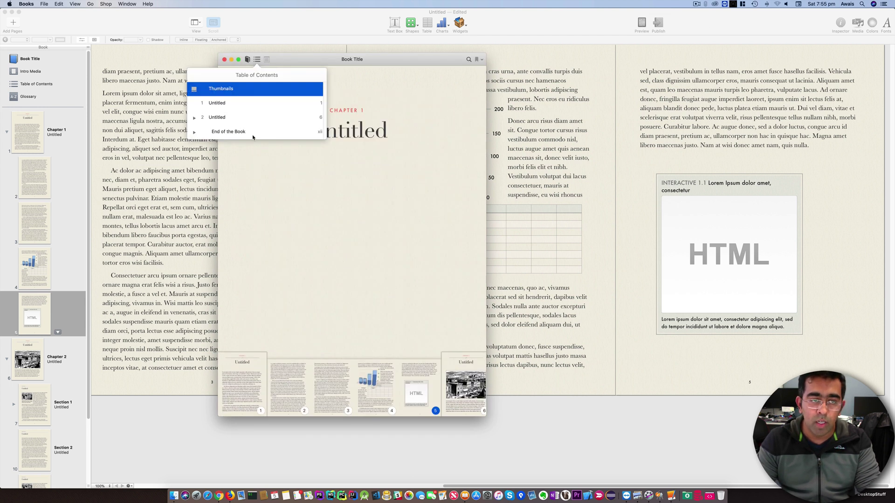
pyautogui.click(252, 132)
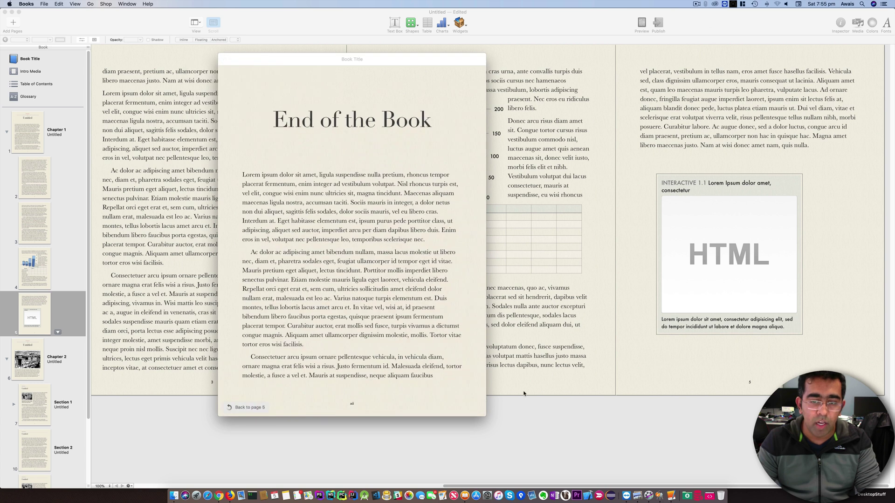
pyautogui.moveTo(485, 416); pyautogui.dragTo(688, 475)
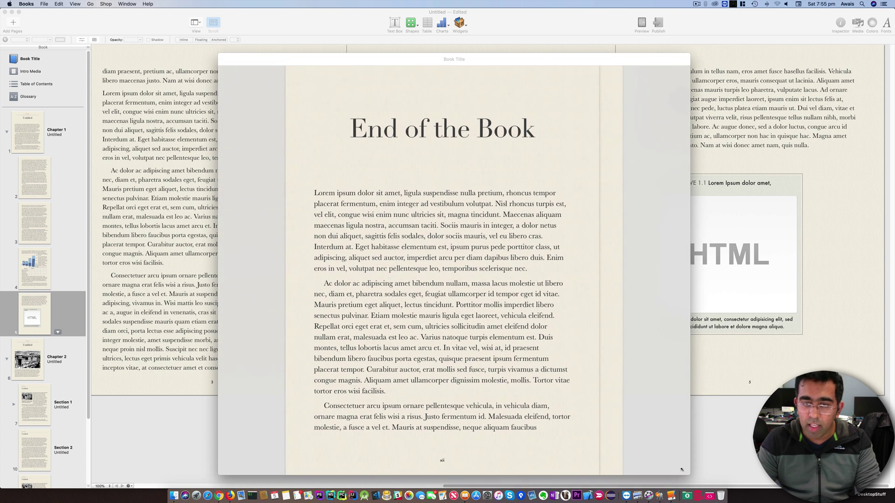
pyautogui.moveTo(434, 64)
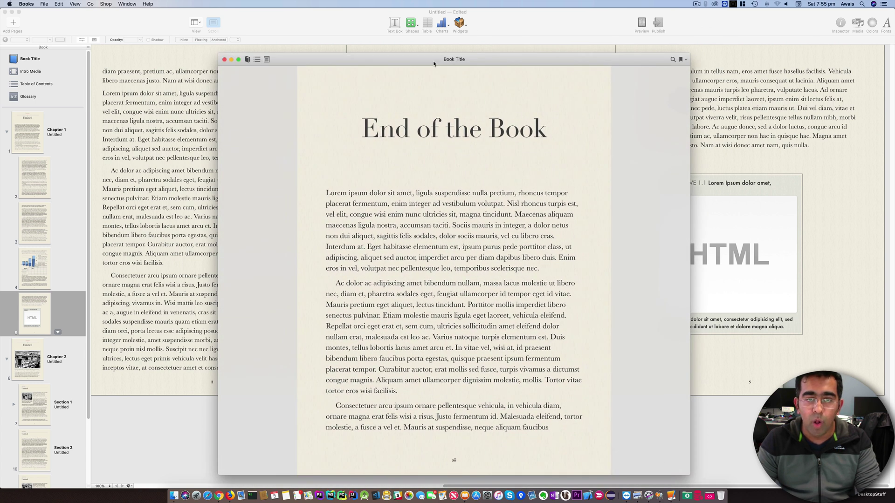
pyautogui.click(258, 60)
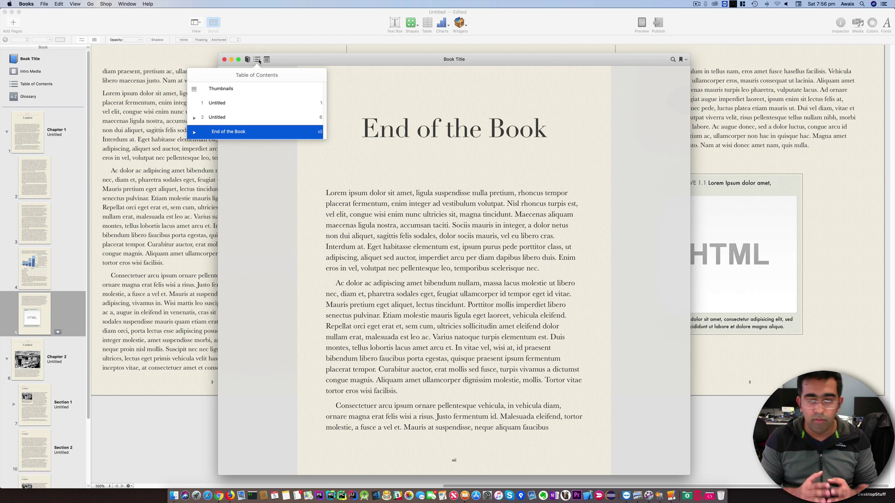
pyautogui.click(334, 118)
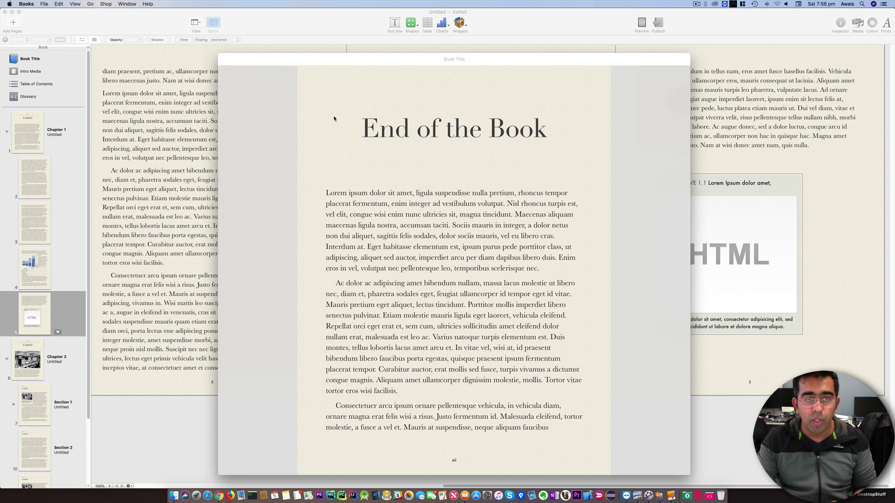
pyautogui.click(44, 3)
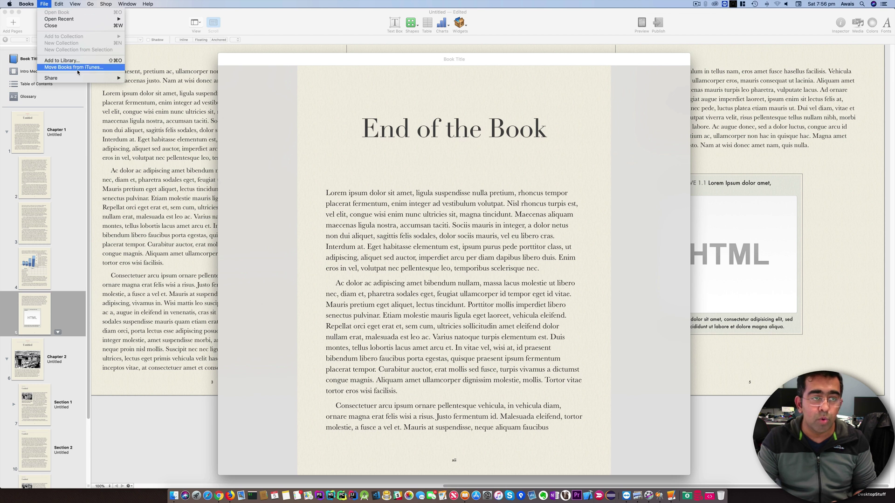
pyautogui.moveTo(79, 81)
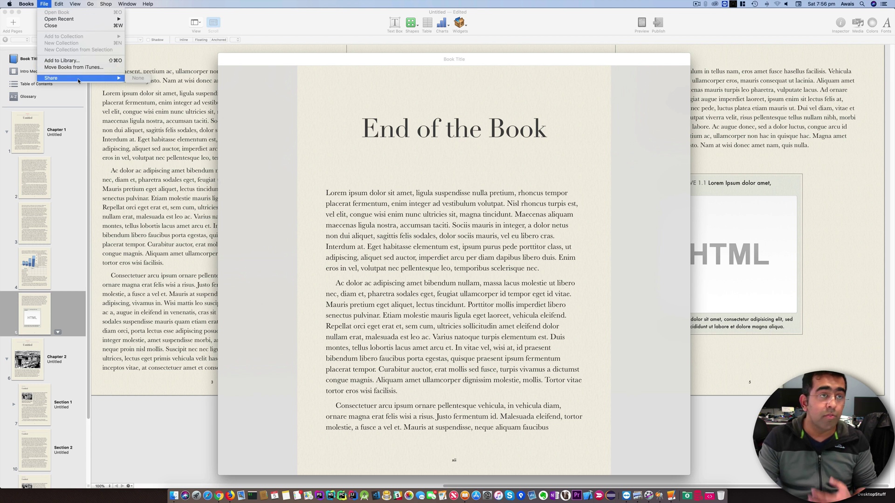
pyautogui.moveTo(60, 4)
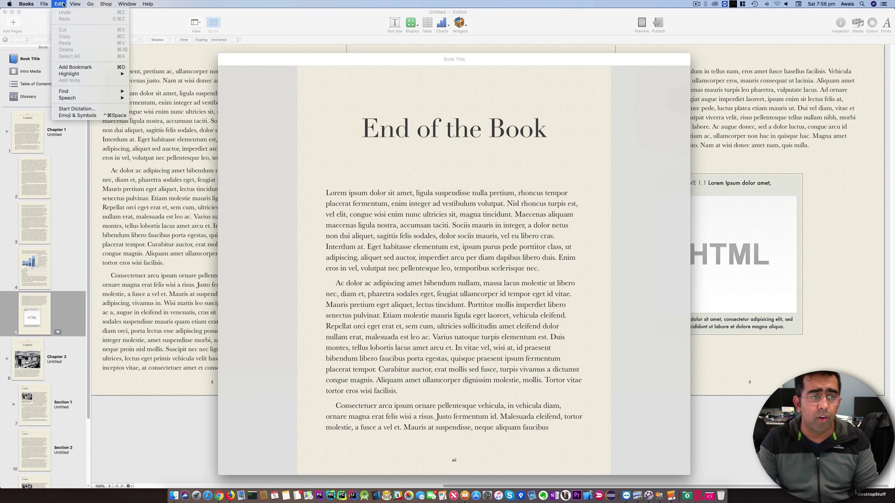
pyautogui.click(429, 179)
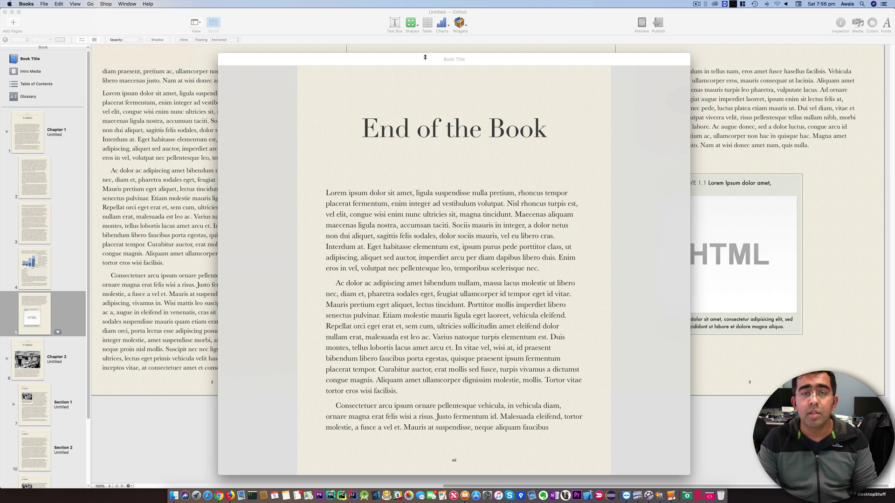
# Move the preview window up slightly and page forward two pages from the End of the Book page
pyautogui.moveTo(424, 64); pyautogui.dragTo(407, 52)
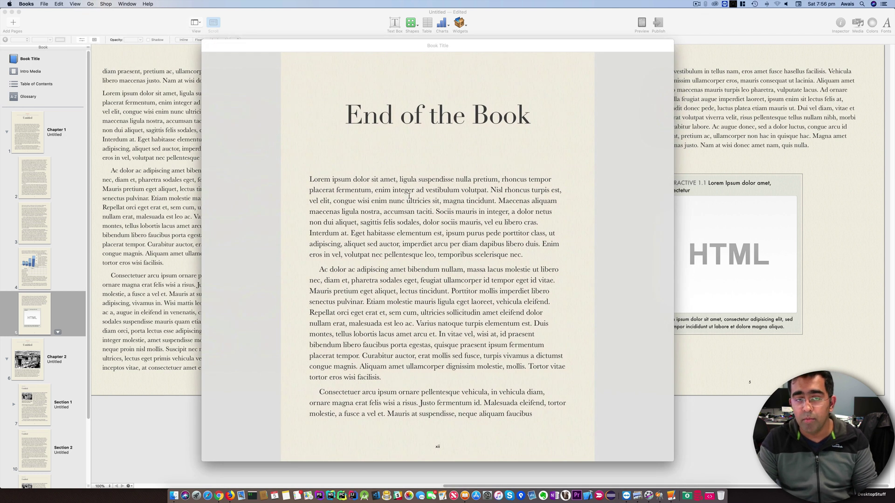
pyautogui.click(634, 256)
pyautogui.click(634, 256)
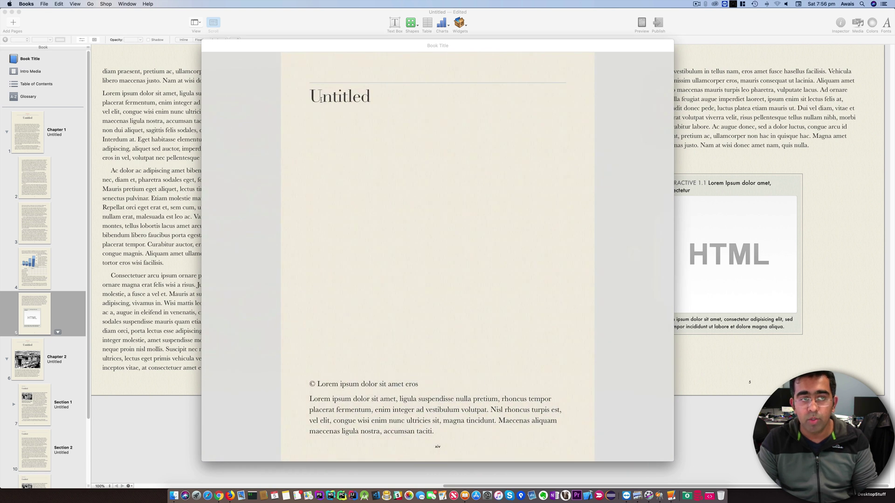
# Close the book preview and the Books library window, and switch back to the document in iBooks Author
pyautogui.click(208, 47)
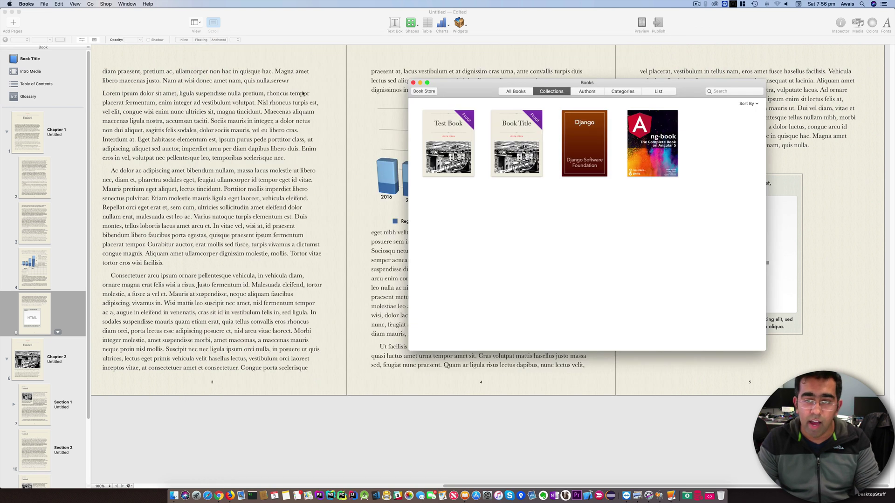
pyautogui.moveTo(470, 94); pyautogui.dragTo(203, 95)
pyautogui.click(292, 282)
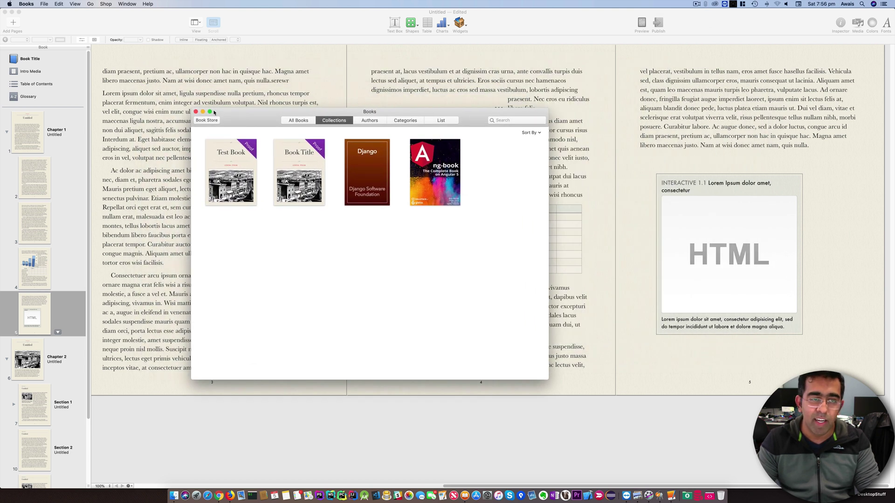
pyautogui.press('super+w')
pyautogui.click(469, 45)
# View the available widget types without inserting one, open the Publish to Apple Books assistant and cancel it
pyautogui.click(459, 24)
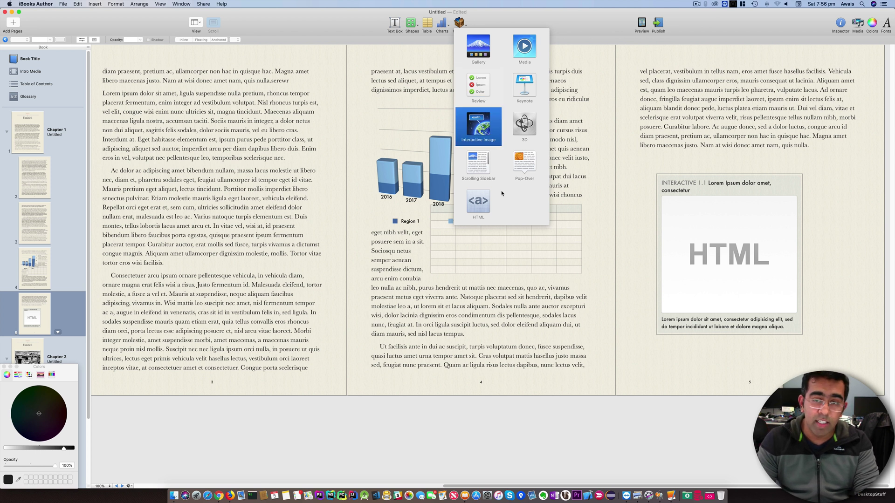
pyautogui.click(667, 107)
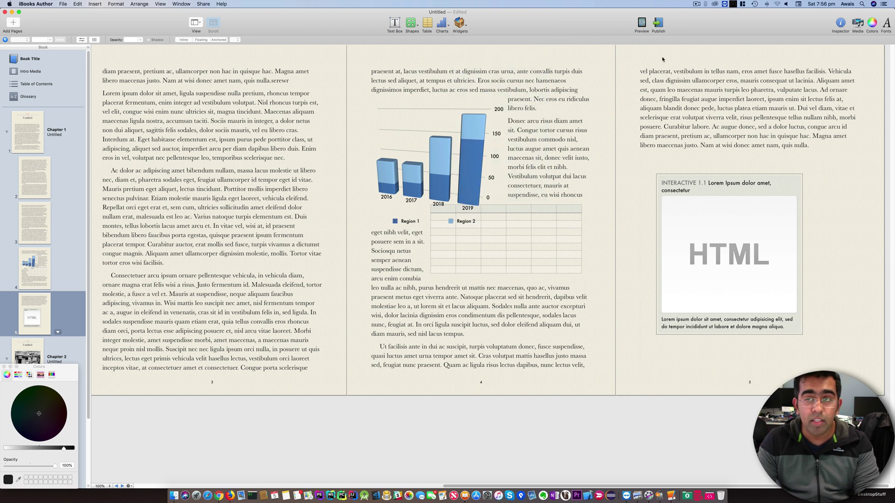
pyautogui.click(658, 25)
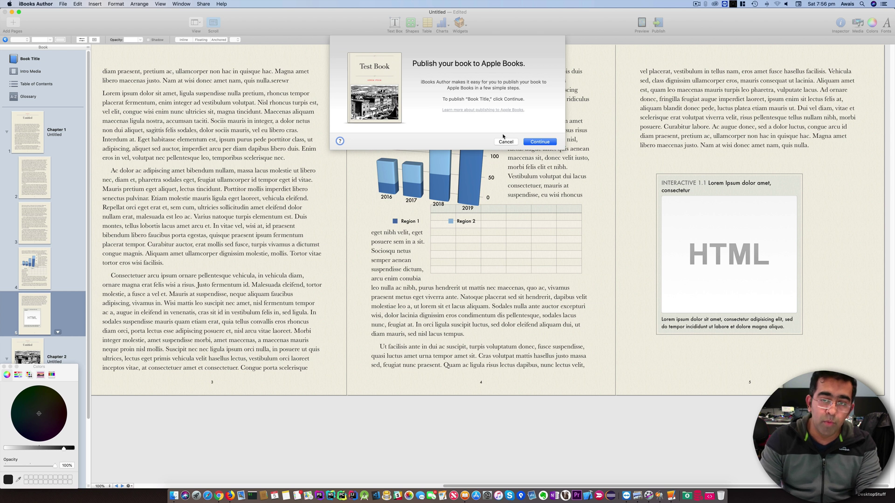
pyautogui.click(506, 142)
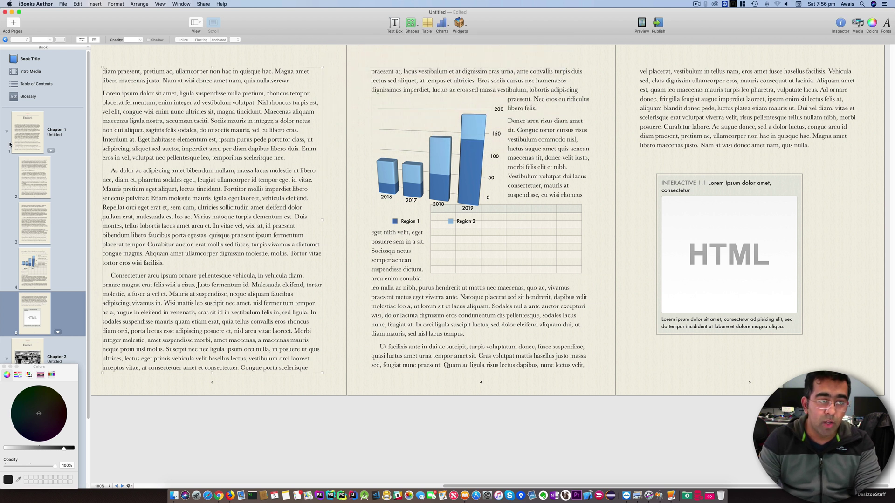